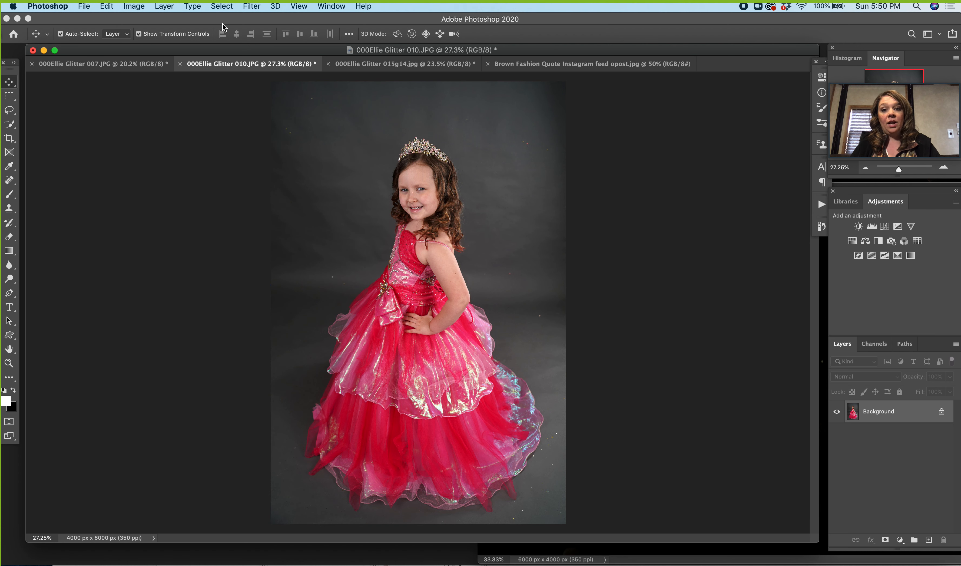
# Duplicate the Background layer twice and rename the lower copy as Backdrop
pyautogui.press('super+j')
pyautogui.press('super+j')
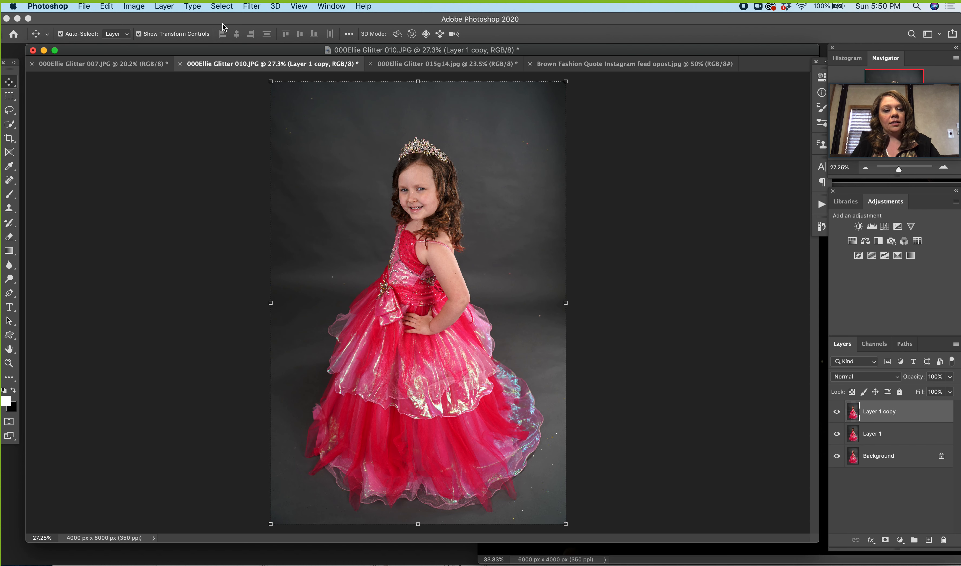
pyautogui.click(173, 5)
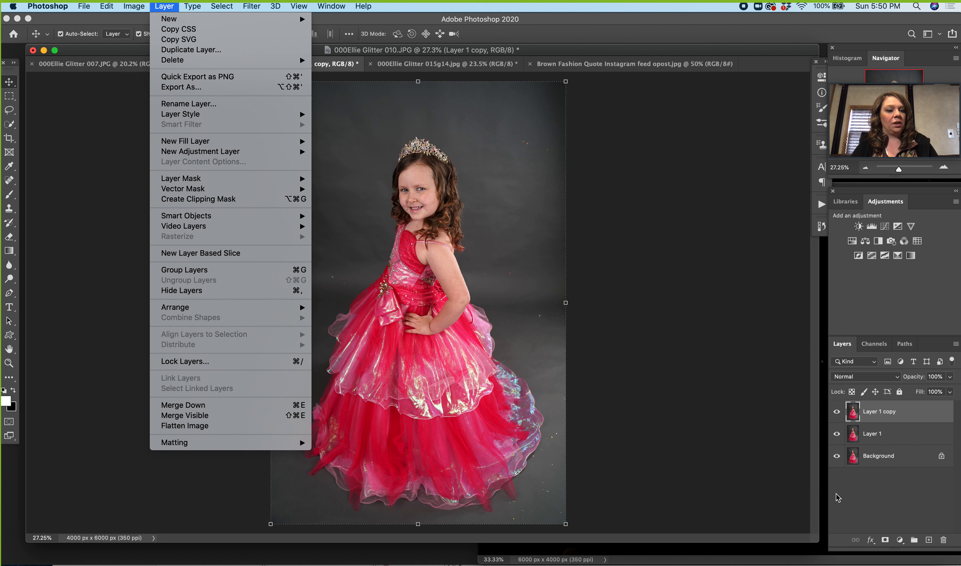
pyautogui.click(874, 435)
pyautogui.doubleClick(873, 435)
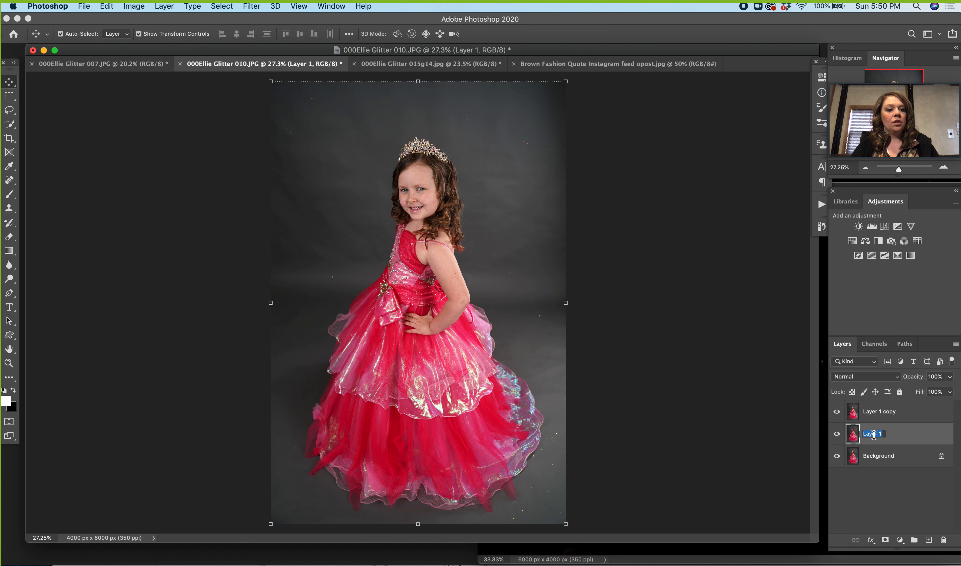
pyautogui.write('Backdrop')
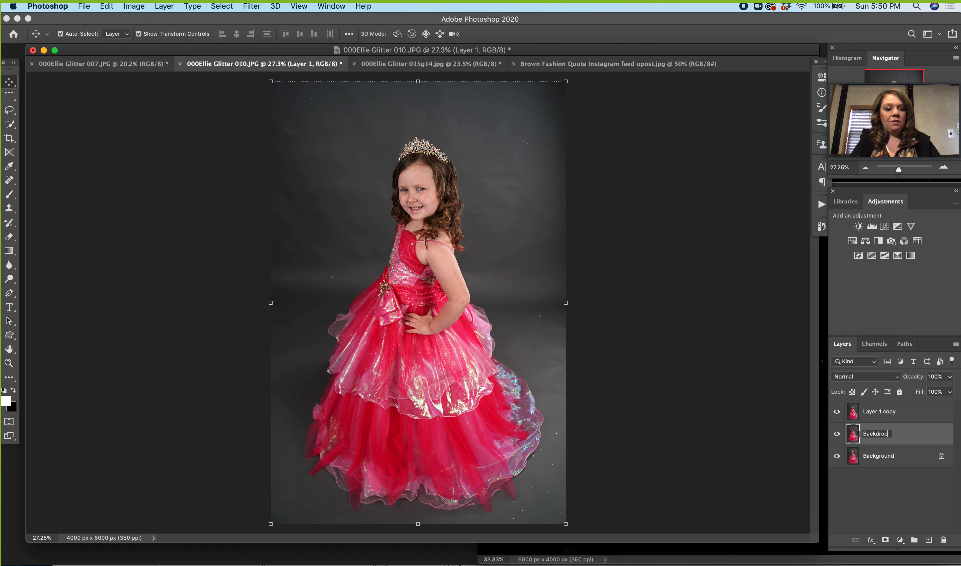
pyautogui.press('Return')
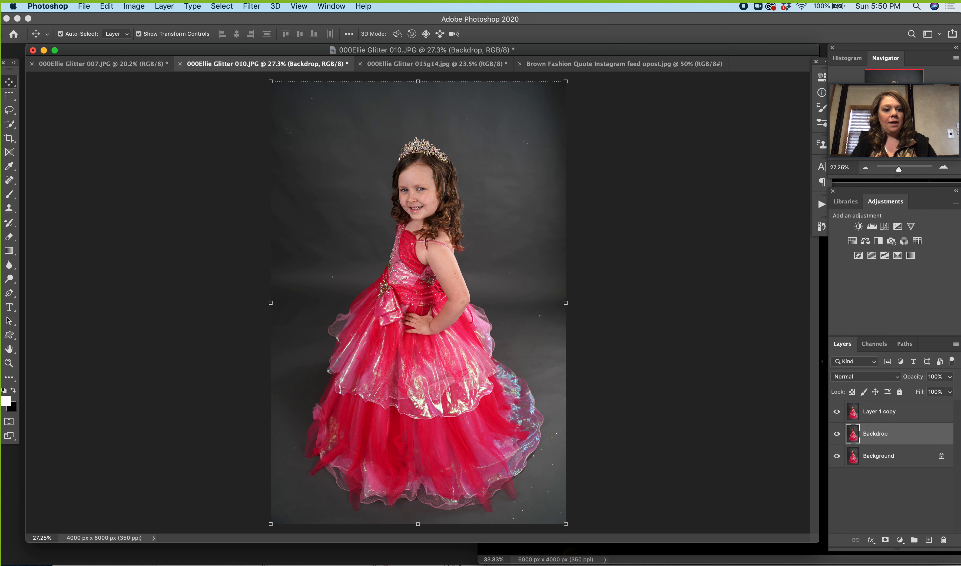
# Rename the upper copy of the photo layer as Texture
pyautogui.doubleClick(883, 411)
pyautogui.write('Texture')
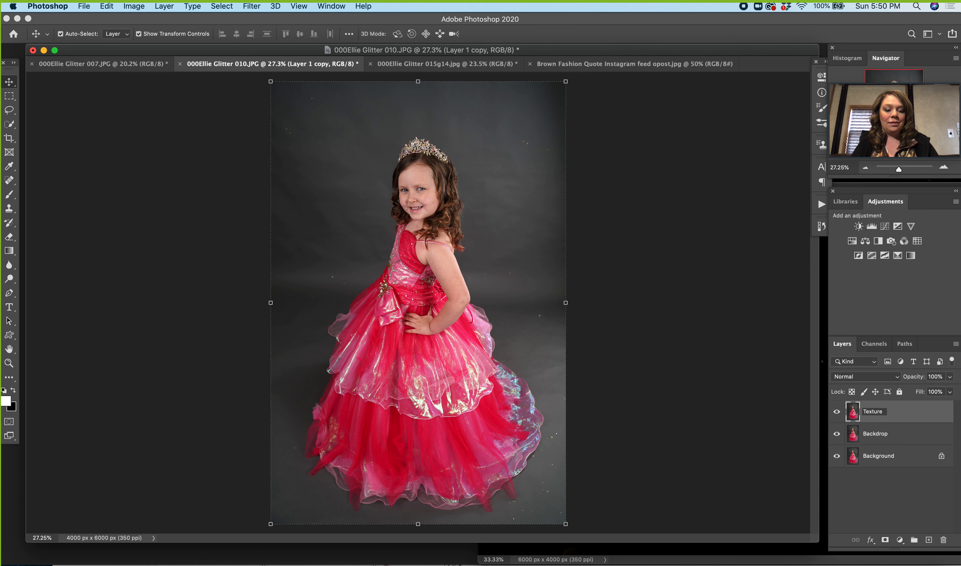
pyautogui.press('Return')
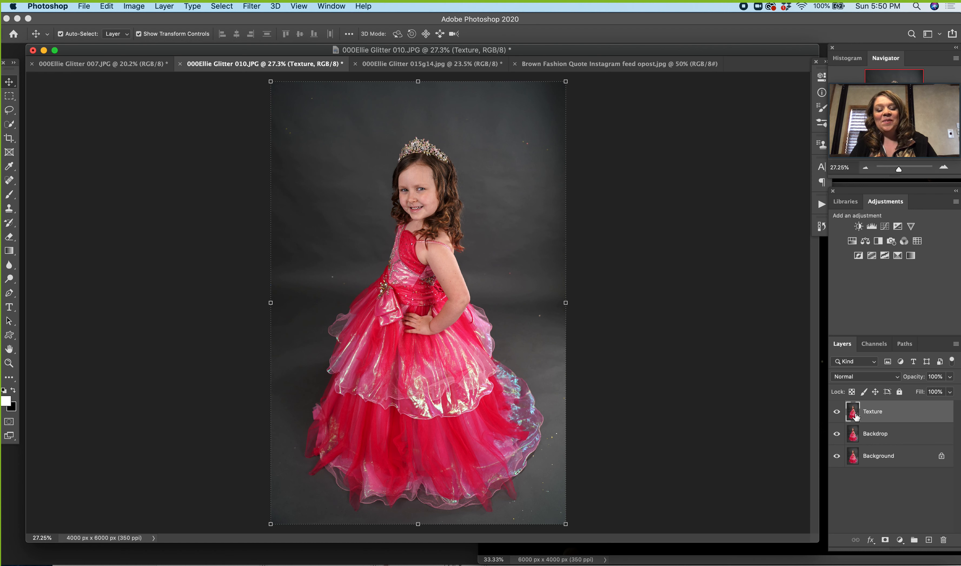
# Hide the Texture layer and draw a loose lasso selection around the girl and her dress on the Backdrop layer
pyautogui.click(837, 414)
pyautogui.click(880, 437)
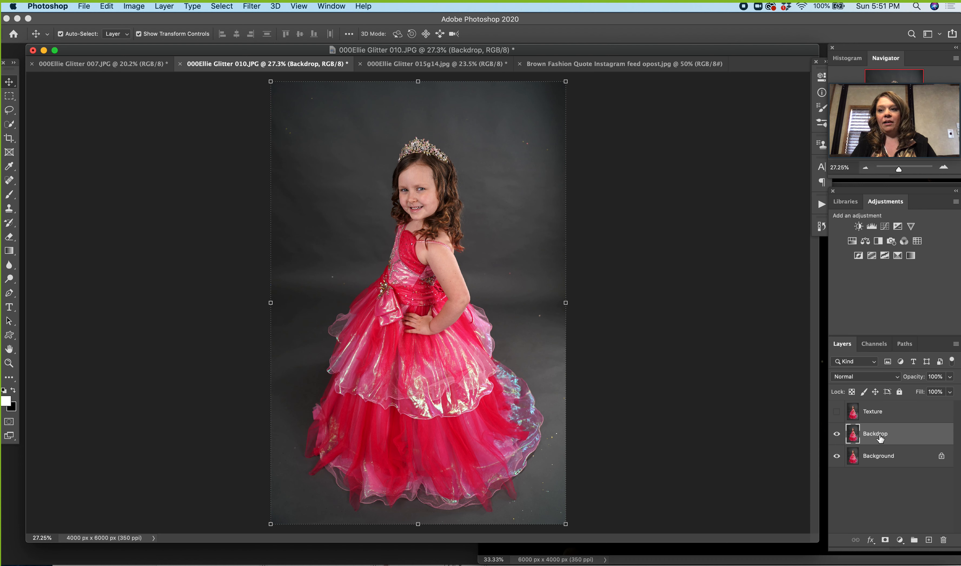
pyautogui.click(9, 110)
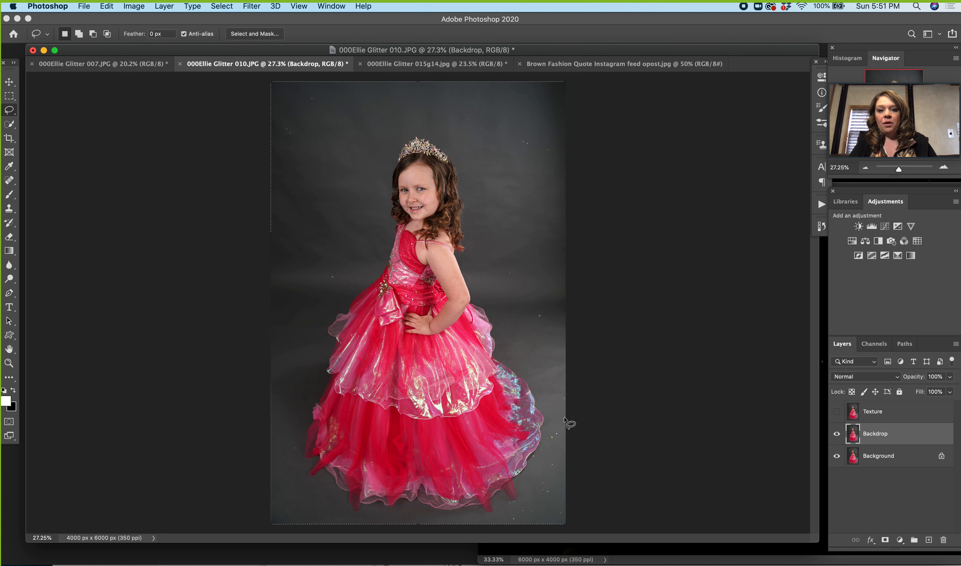
pyautogui.moveTo(532, 472)
pyautogui.mouseDown()
pyautogui.moveTo(549, 428)
pyautogui.moveTo(541, 372)
pyautogui.moveTo(506, 338)
pyautogui.moveTo(470, 245)
pyautogui.moveTo(467, 164)
pyautogui.moveTo(445, 134)
pyautogui.moveTo(410, 122)
pyautogui.moveTo(389, 143)
pyautogui.moveTo(384, 219)
pyautogui.moveTo(323, 317)
pyautogui.moveTo(316, 382)
pyautogui.moveTo(271, 480)
pyautogui.moveTo(336, 520)
pyautogui.moveTo(482, 519)
pyautogui.moveTo(527, 510)
pyautogui.moveTo(548, 447)
pyautogui.mouseUp()
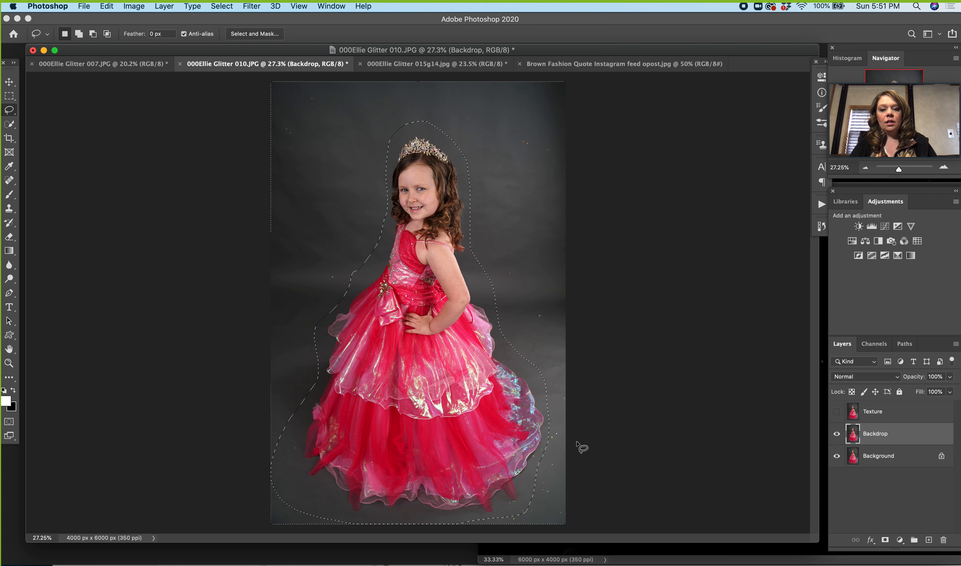
# Fill the selected girl on the Backdrop layer with Content-Aware in Normal mode at 100% opacity, and deselect
pyautogui.click(107, 6)
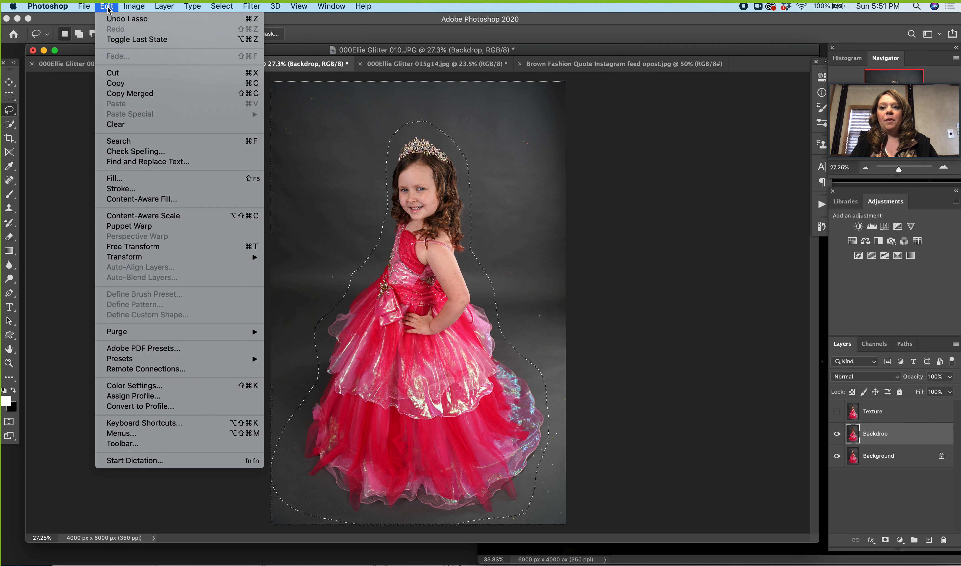
pyautogui.click(144, 180)
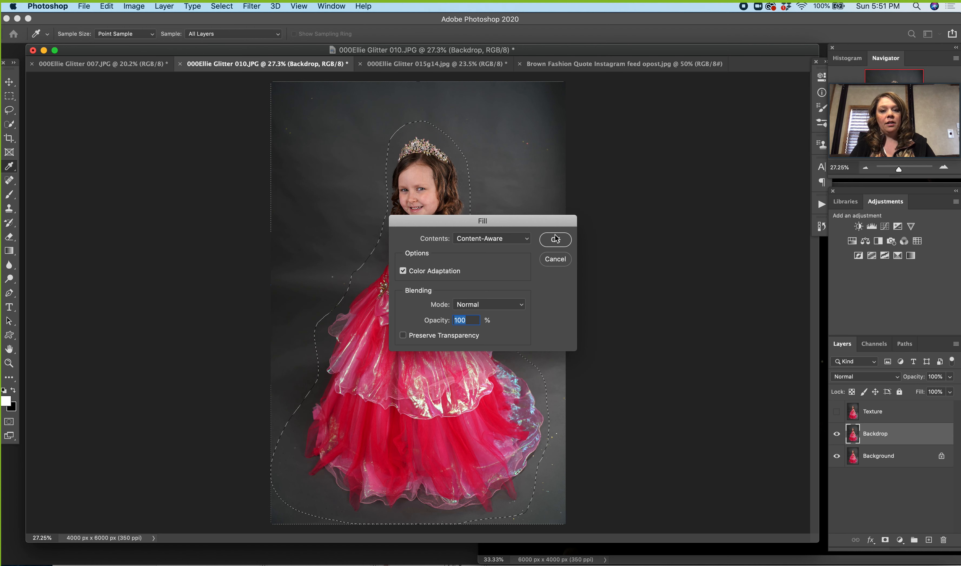
pyautogui.click(556, 240)
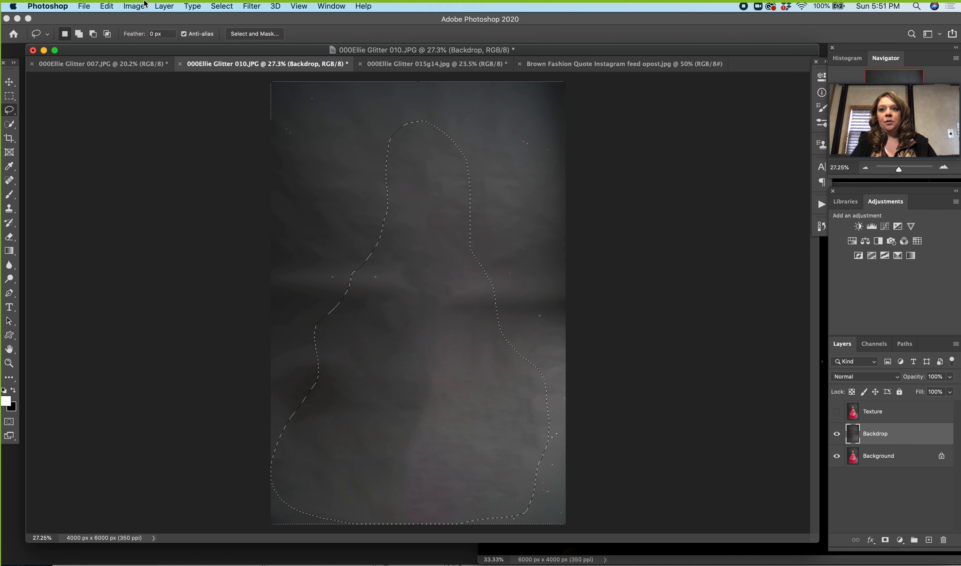
pyautogui.click(229, 6)
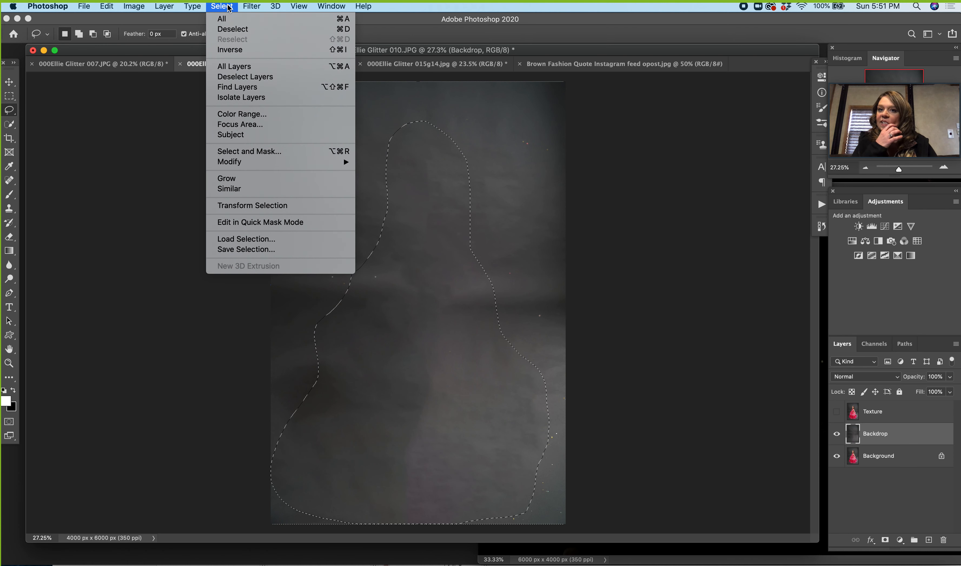
pyautogui.click(228, 5)
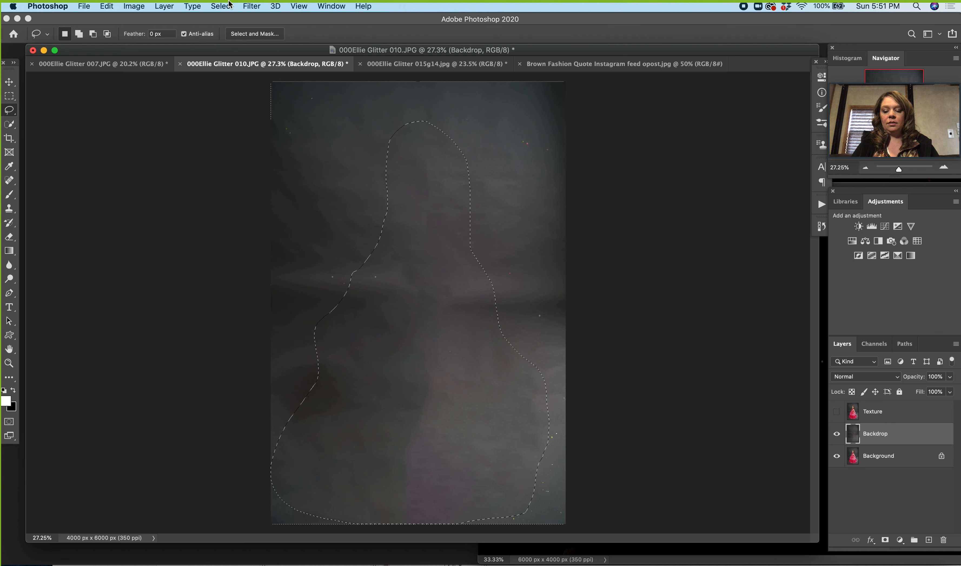
pyautogui.press('super+d')
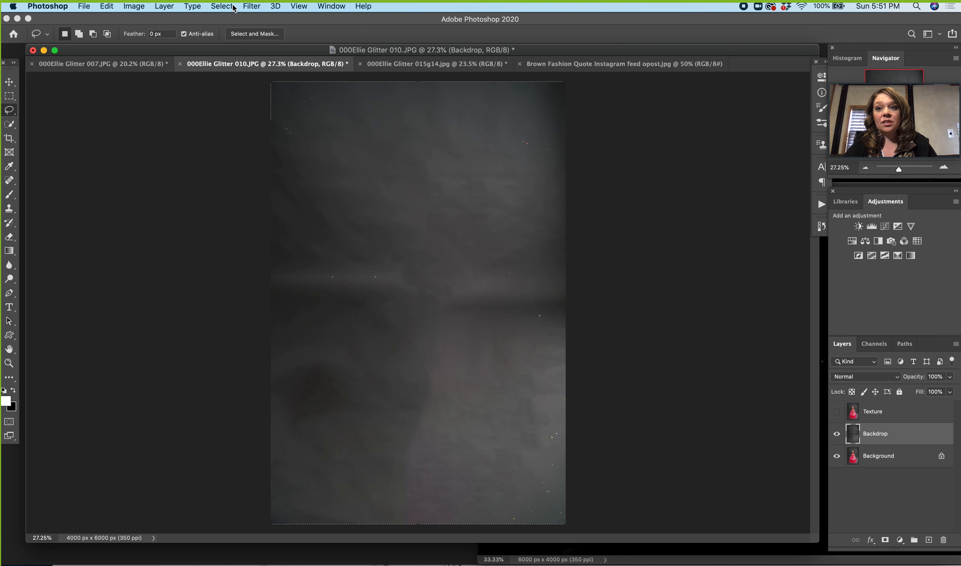
# Apply a Gaussian Blur to the Backdrop layer with a radius high enough to smooth out the wrinkles and specks
pyautogui.click(255, 6)
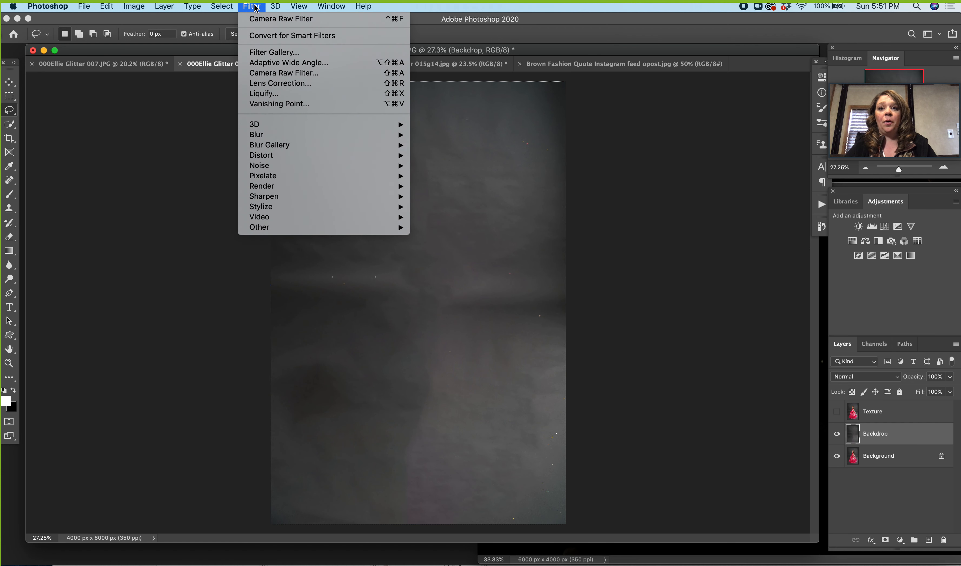
pyautogui.moveTo(300, 135)
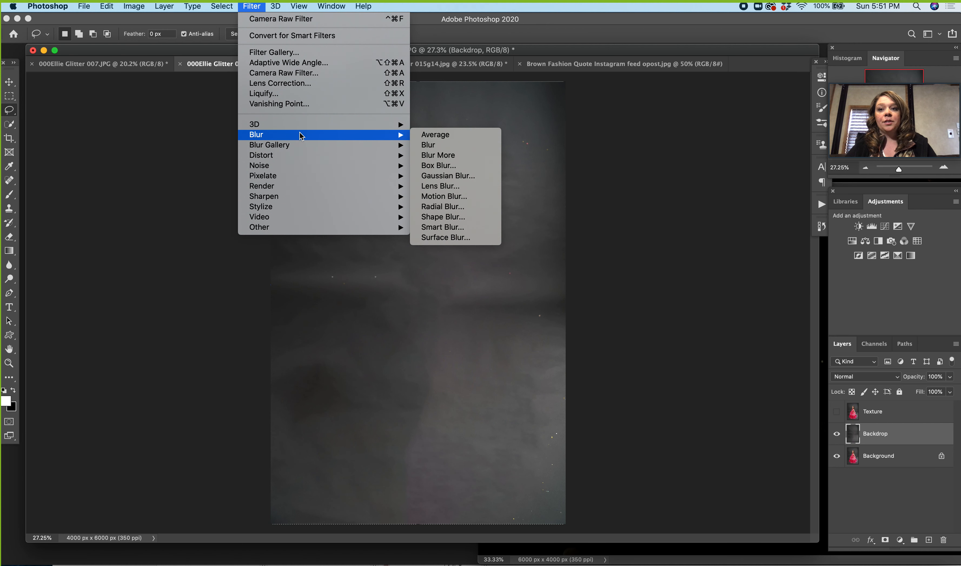
pyautogui.click(442, 176)
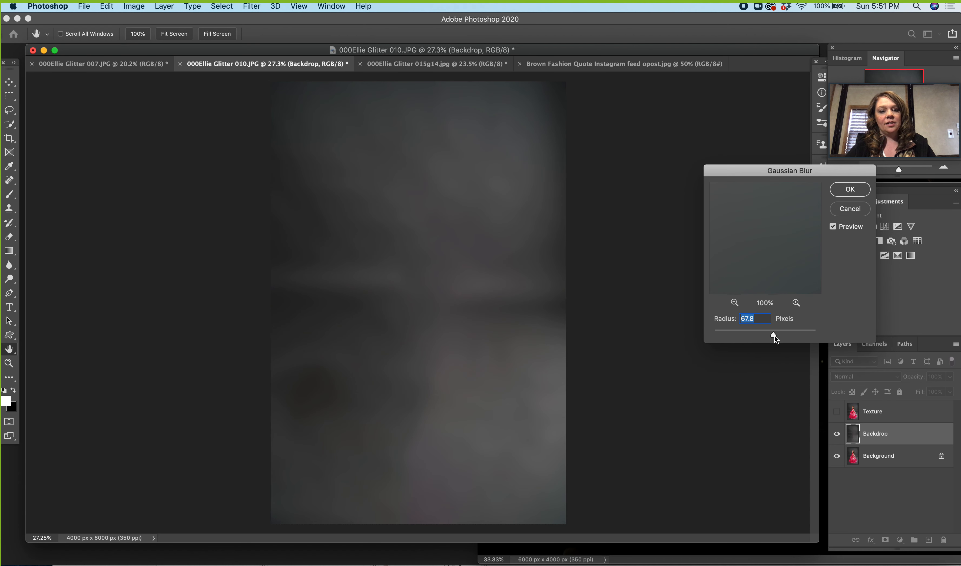
pyautogui.moveTo(774, 335); pyautogui.dragTo(800, 332)
pyautogui.moveTo(798, 335); pyautogui.dragTo(802, 336)
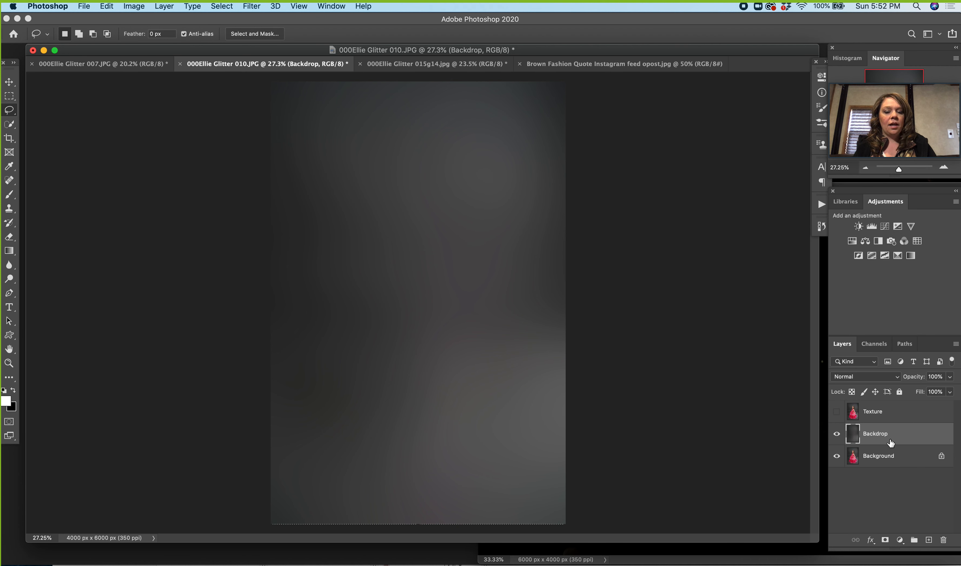
# Show the Texture layer again and convert it for smart filters
pyautogui.click(837, 412)
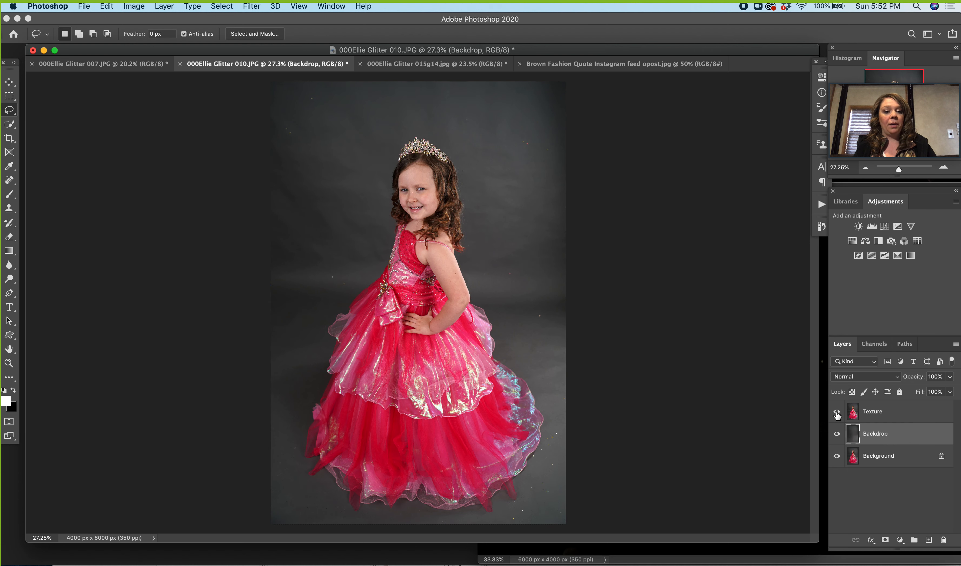
pyautogui.click(873, 416)
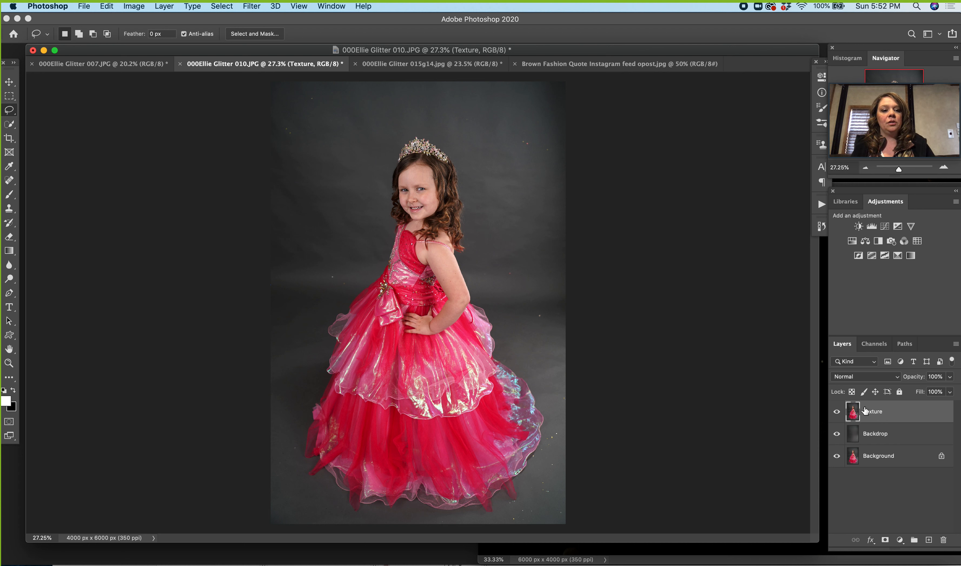
pyautogui.click(260, 8)
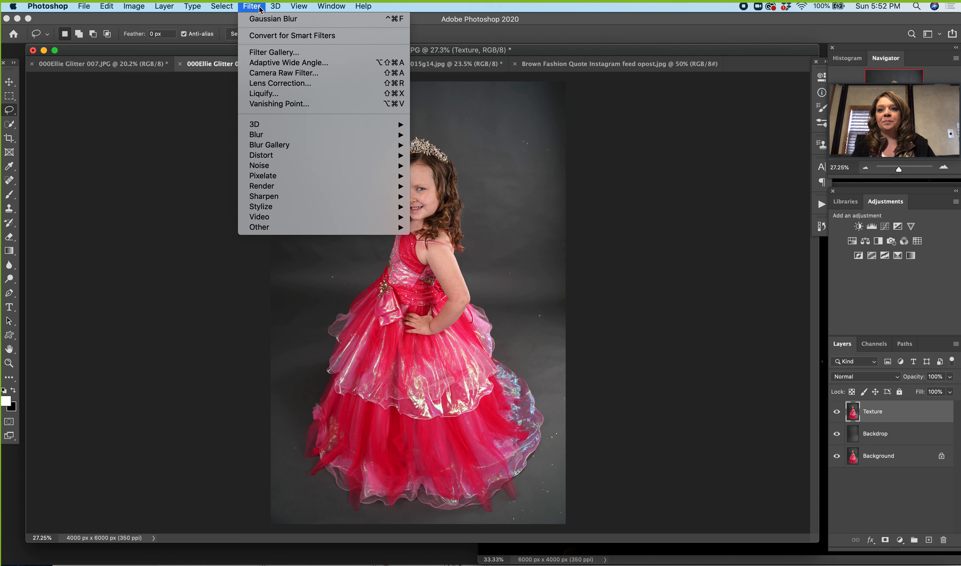
pyautogui.click(274, 37)
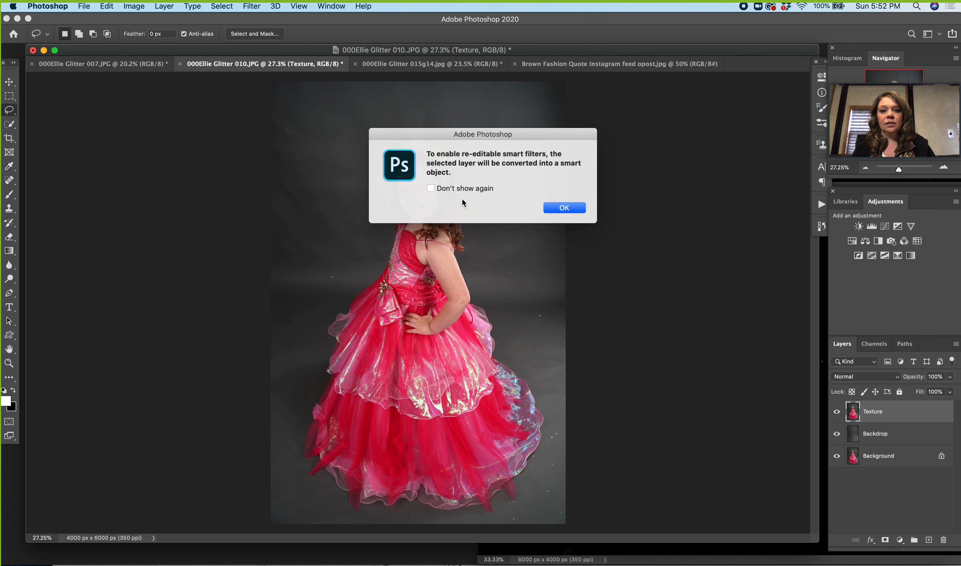
pyautogui.click(563, 208)
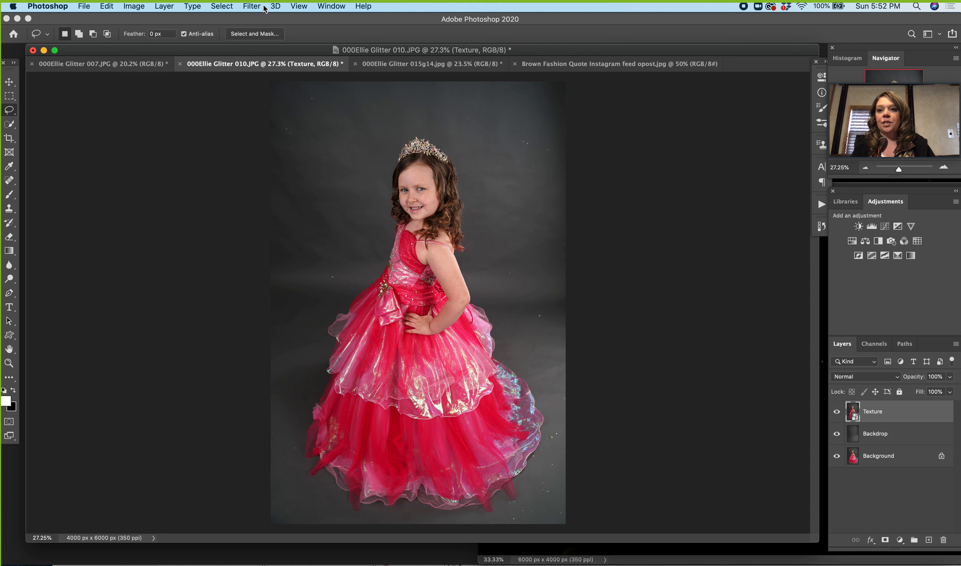
# Apply a High Pass filter to the Texture layer with a radius of 1.8 pixels
pyautogui.click(252, 7)
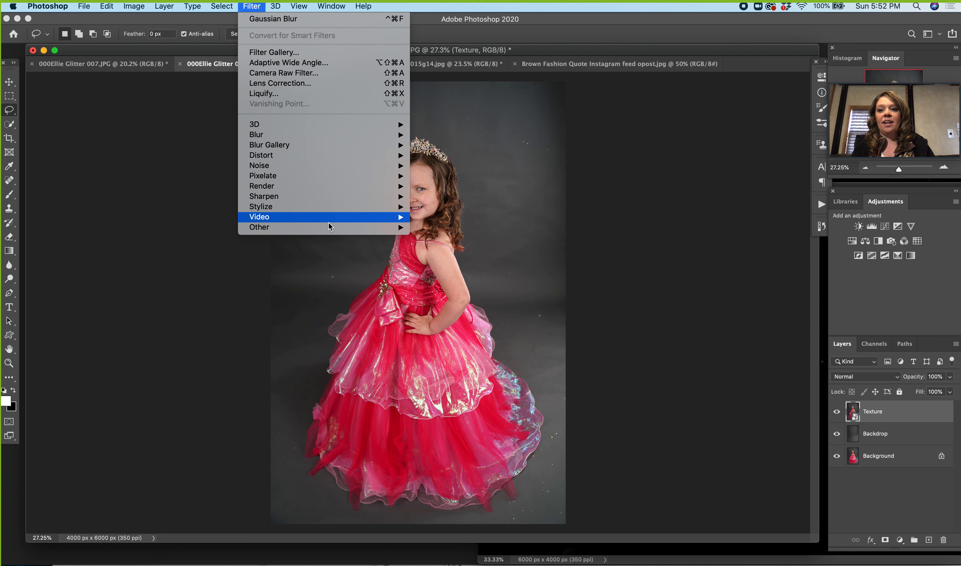
pyautogui.moveTo(334, 229)
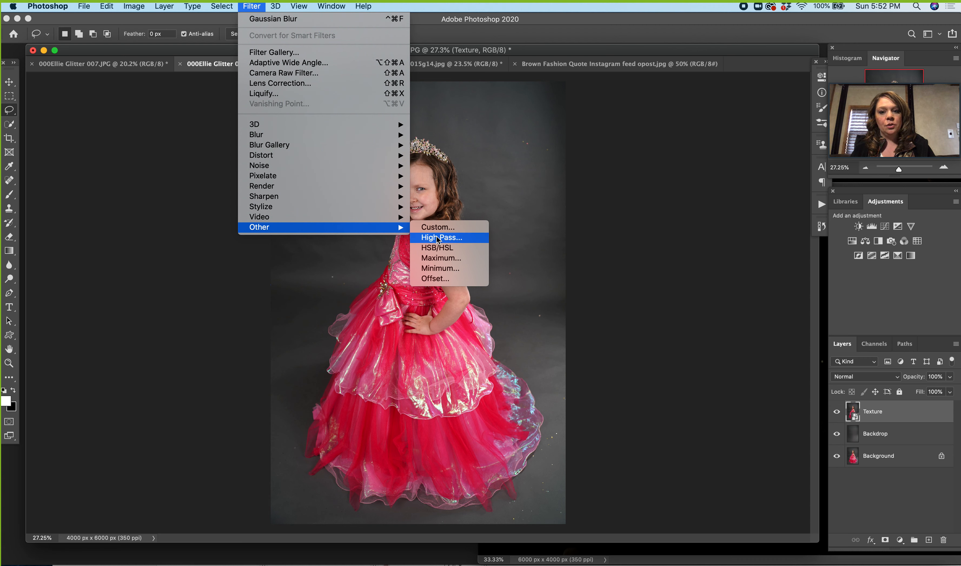
pyautogui.click(456, 238)
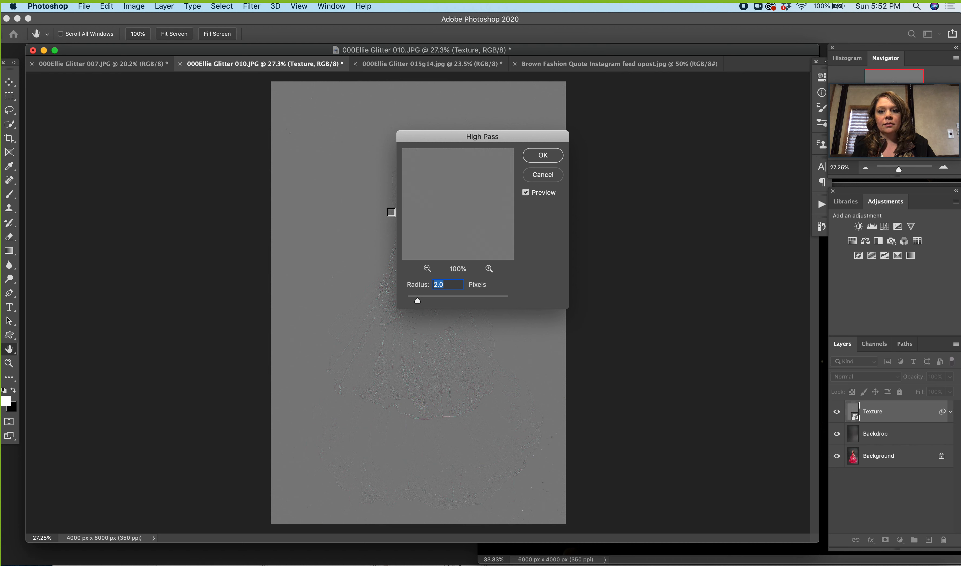
pyautogui.click(458, 230)
pyautogui.moveTo(458, 231); pyautogui.dragTo(489, 203)
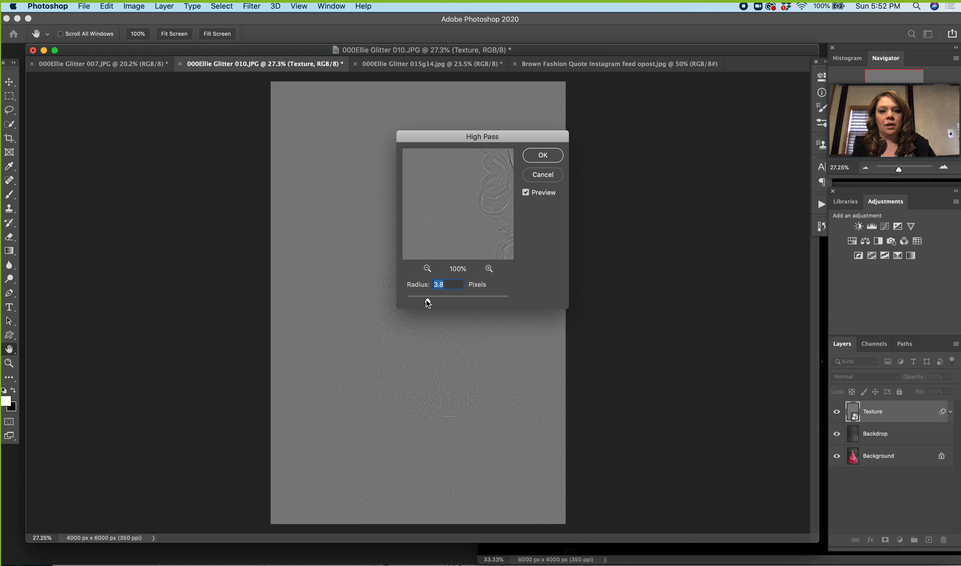
pyautogui.moveTo(419, 298); pyautogui.dragTo(417, 297)
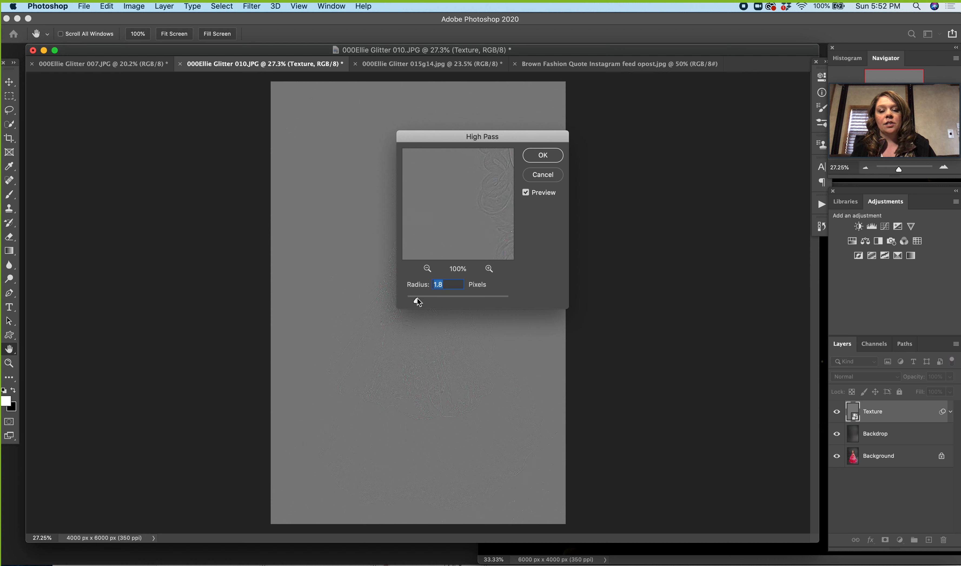
pyautogui.click(543, 155)
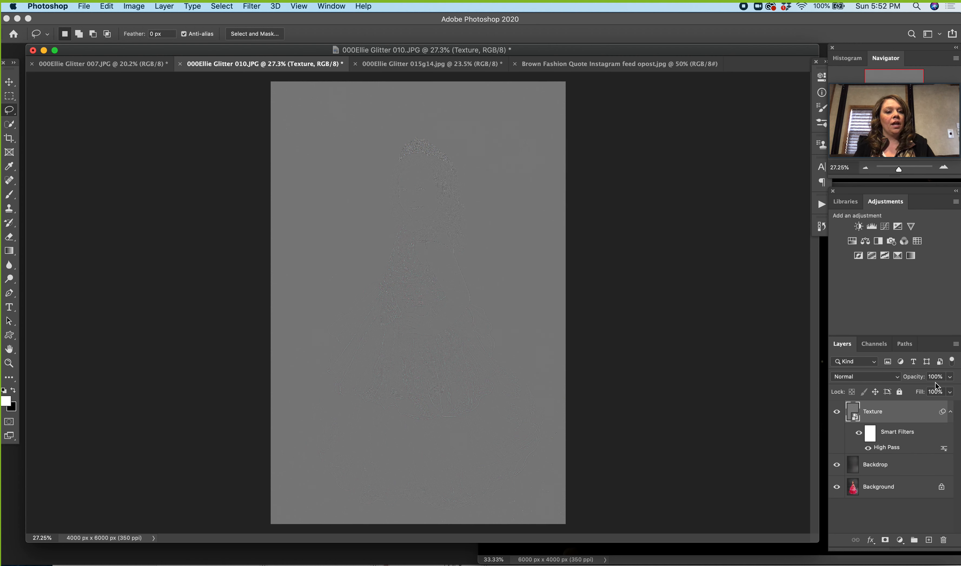
# Set the Texture layer's blend mode to Hard Light and clip it to the Backdrop layer
pyautogui.click(882, 377)
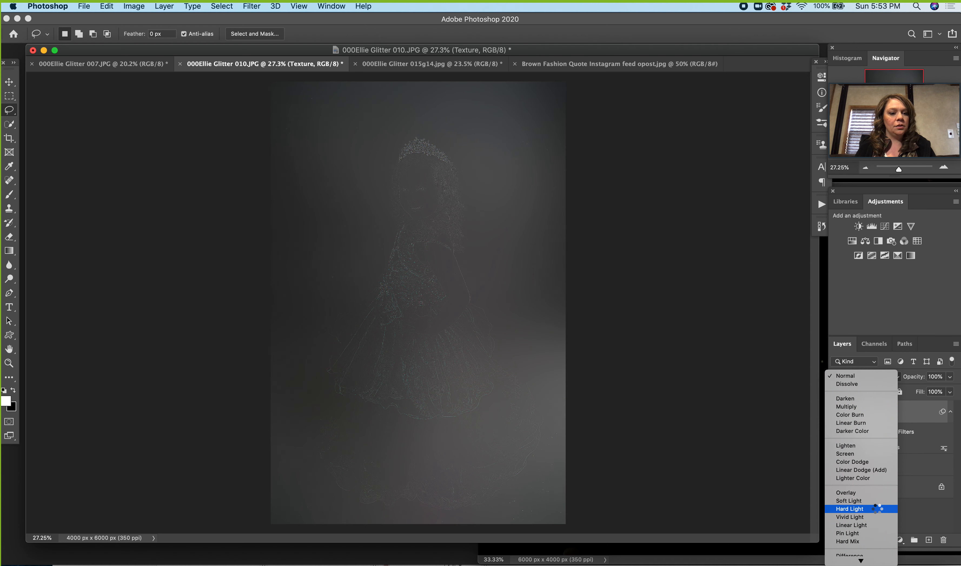
pyautogui.click(851, 508)
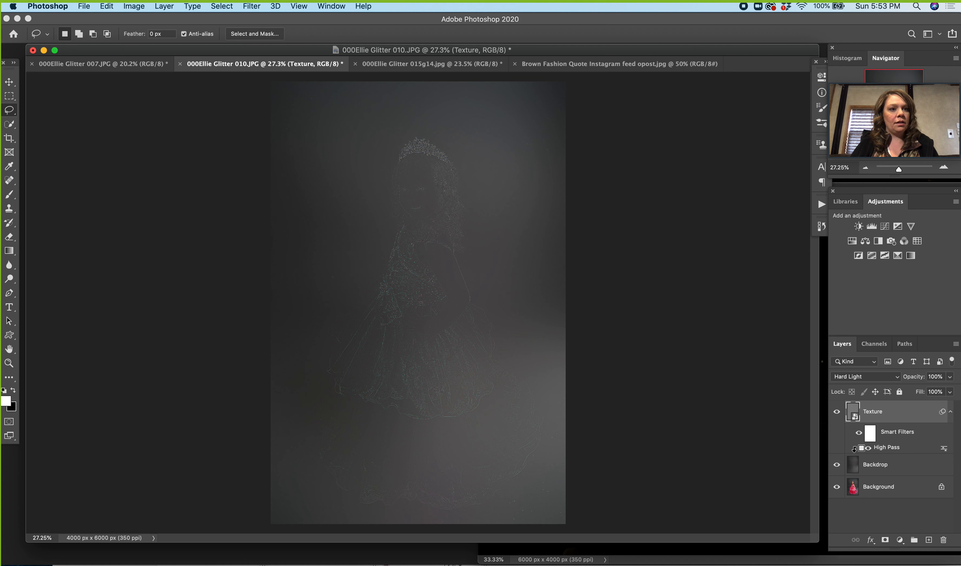
pyautogui.keyDown('alt'); pyautogui.click(855, 449); pyautogui.keyUp('alt')
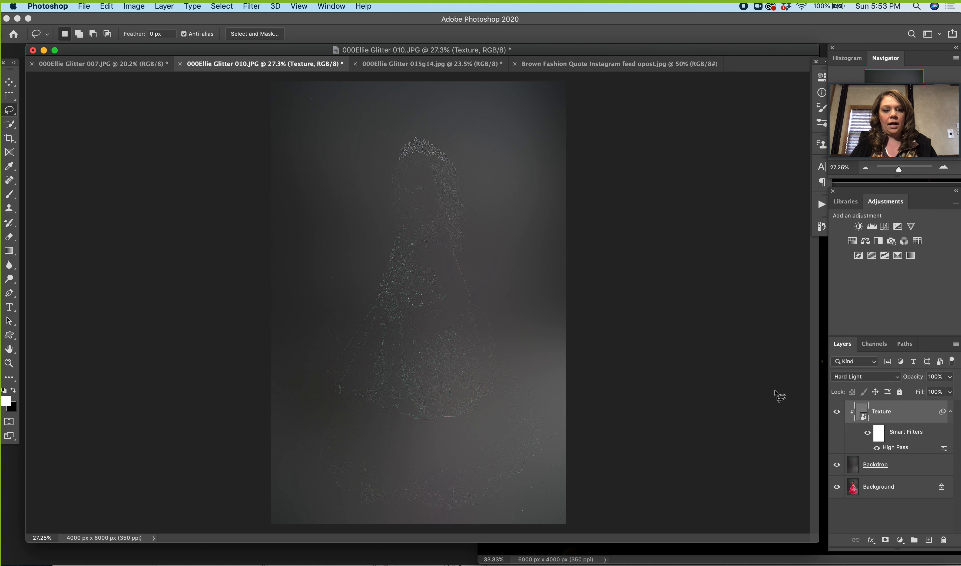
# Add a layer mask to the Backdrop layer and set up a black soft round brush at 492 px
pyautogui.click(899, 467)
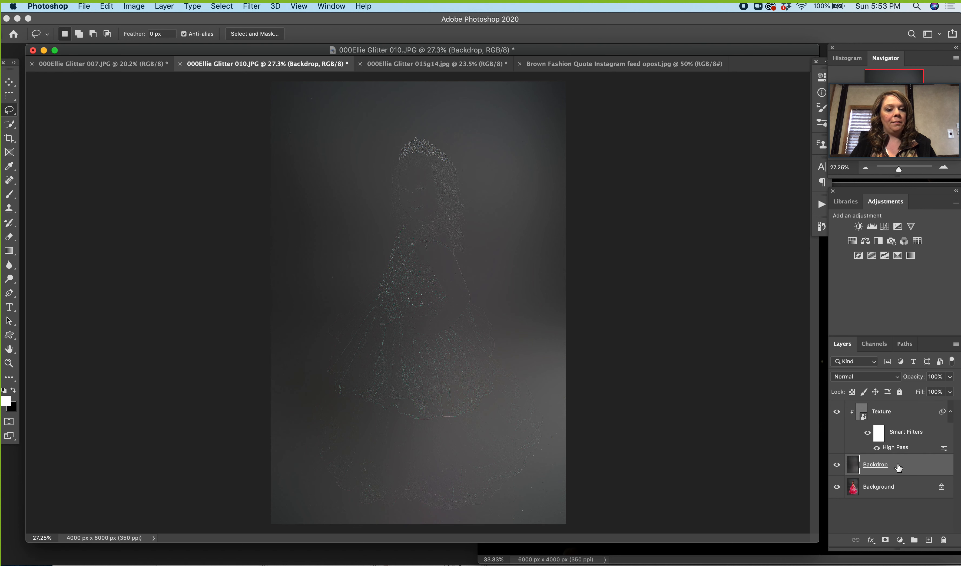
pyautogui.click(886, 540)
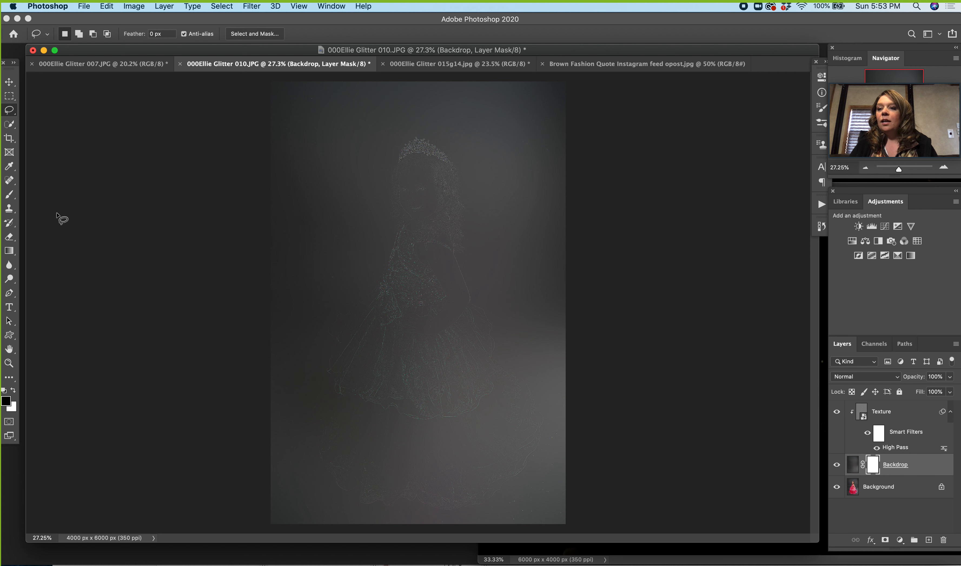
pyautogui.click(10, 194)
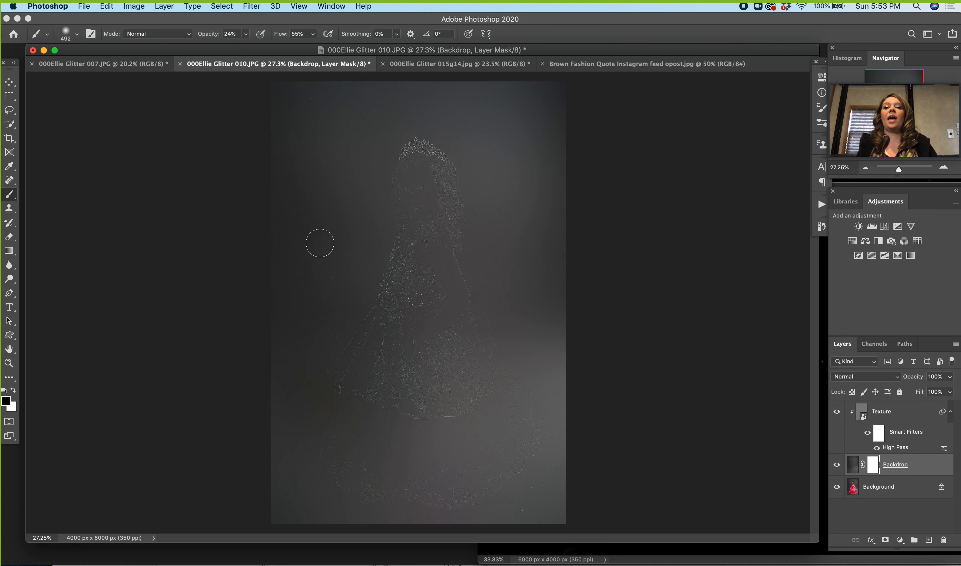
pyautogui.rightClick(443, 249)
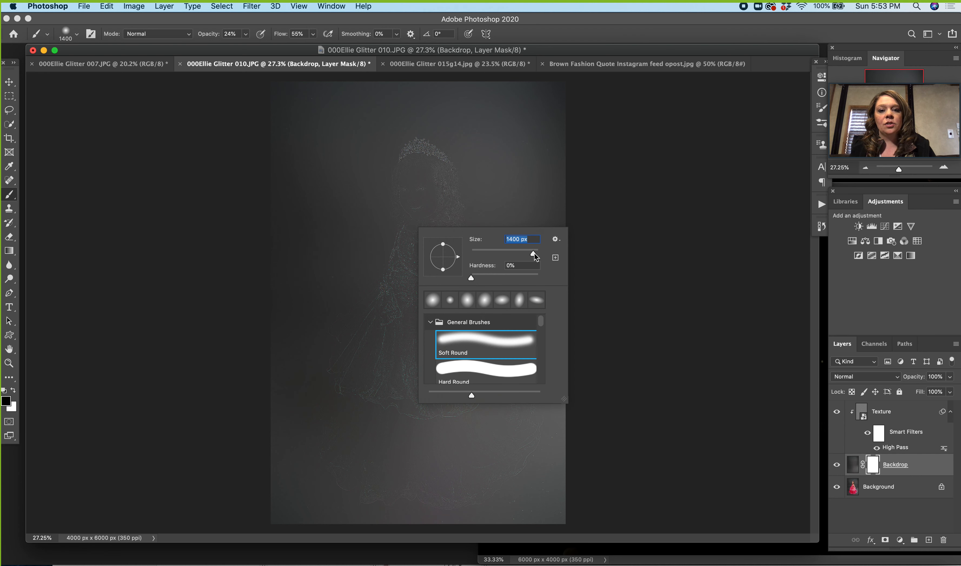
pyautogui.moveTo(534, 252); pyautogui.dragTo(532, 251)
# Raise the brush opacity to 100% and paint black on the Backdrop mask over the girl's head, arm and dress edges
pyautogui.moveTo(409, 208); pyautogui.dragTo(405, 164)
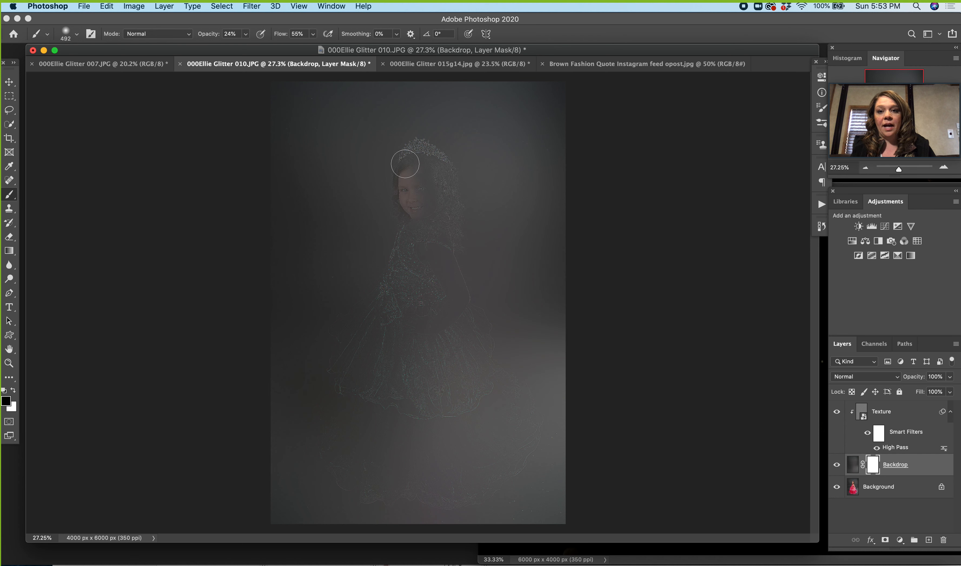
pyautogui.click(246, 35)
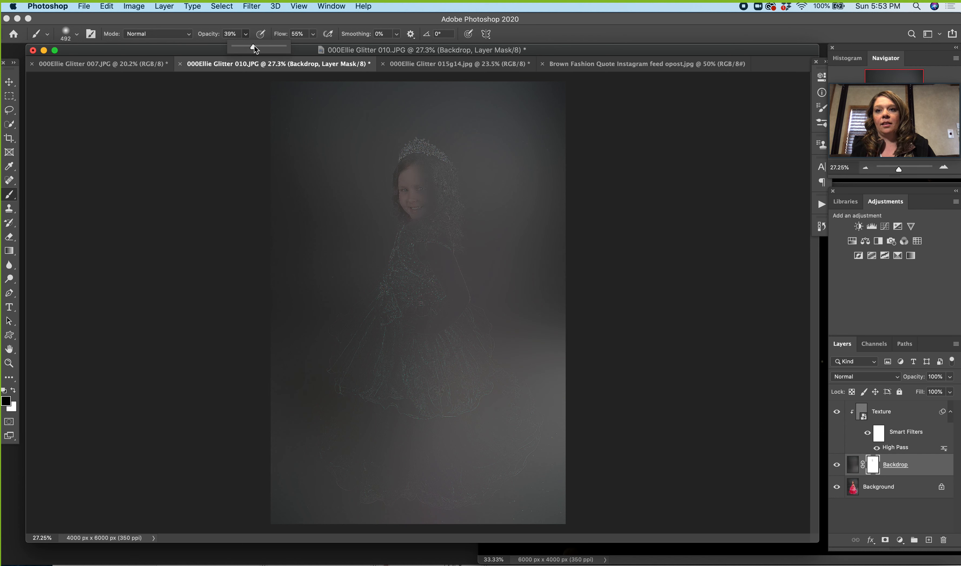
pyautogui.moveTo(392, 181)
pyautogui.mouseDown()
pyautogui.moveTo(406, 218)
pyautogui.moveTo(408, 150)
pyautogui.moveTo(447, 192)
pyautogui.moveTo(451, 218)
pyautogui.moveTo(426, 233)
pyautogui.moveTo(443, 242)
pyautogui.moveTo(452, 231)
pyautogui.moveTo(471, 334)
pyautogui.moveTo(454, 248)
pyautogui.mouseUp()
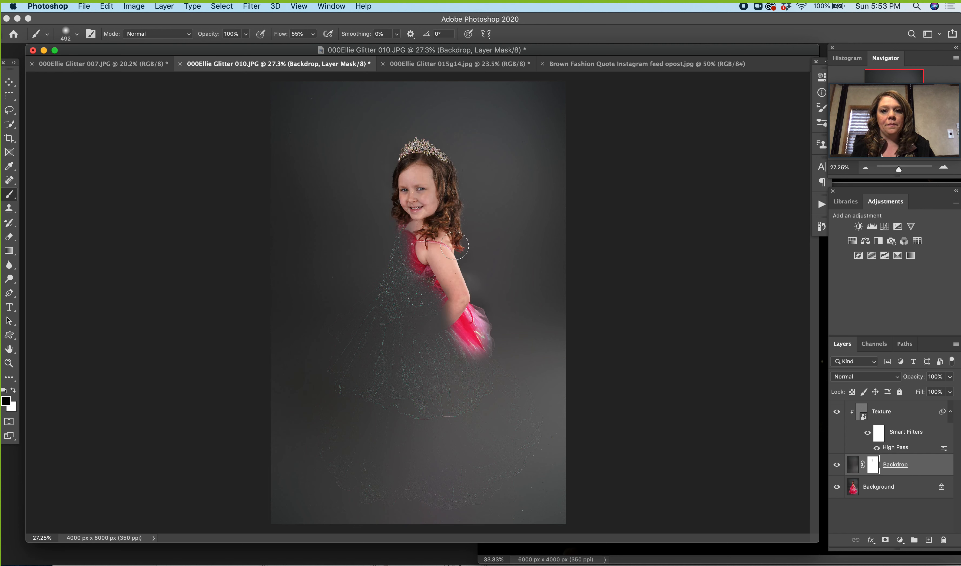
pyautogui.moveTo(475, 314)
pyautogui.mouseDown()
pyautogui.moveTo(494, 366)
pyautogui.moveTo(541, 427)
pyautogui.moveTo(534, 439)
pyautogui.moveTo(513, 463)
pyautogui.moveTo(434, 499)
pyautogui.moveTo(483, 427)
pyautogui.moveTo(496, 424)
pyautogui.moveTo(360, 505)
pyautogui.moveTo(383, 500)
pyautogui.moveTo(328, 498)
pyautogui.mouseUp()
pyautogui.moveTo(330, 426)
pyautogui.mouseDown()
pyautogui.moveTo(359, 359)
pyautogui.moveTo(338, 356)
pyautogui.moveTo(382, 280)
pyautogui.mouseUp()
pyautogui.moveTo(324, 330)
pyautogui.mouseDown()
pyautogui.moveTo(393, 278)
pyautogui.moveTo(404, 208)
pyautogui.mouseUp()
pyautogui.moveTo(407, 169)
pyautogui.mouseDown()
pyautogui.moveTo(413, 293)
pyautogui.moveTo(405, 330)
pyautogui.moveTo(377, 369)
pyautogui.mouseUp()
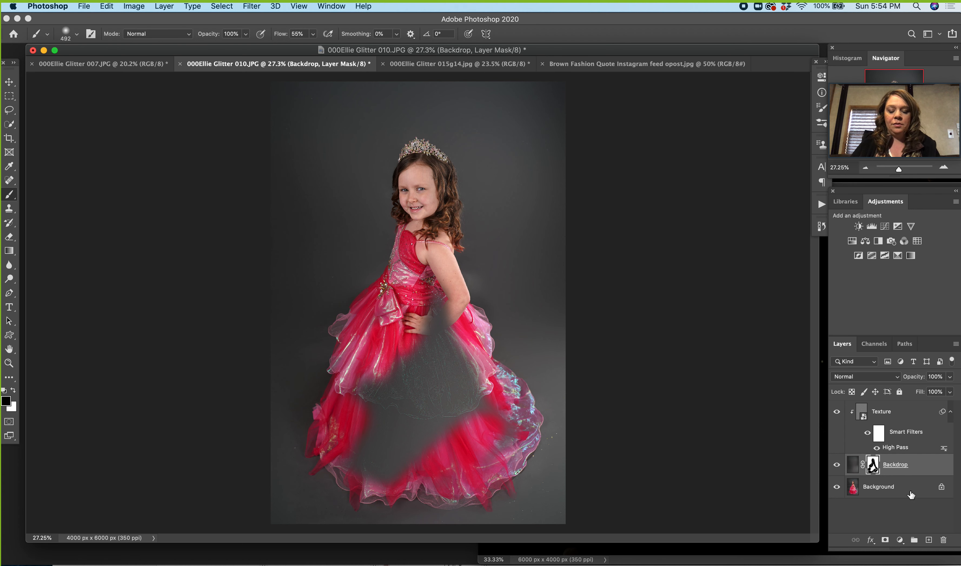
# View the Backdrop mask alone, fill the gaps inside the girl's silhouette with black, and return to the image
pyautogui.keyDown('alt'); pyautogui.click(874, 467); pyautogui.keyUp('alt')
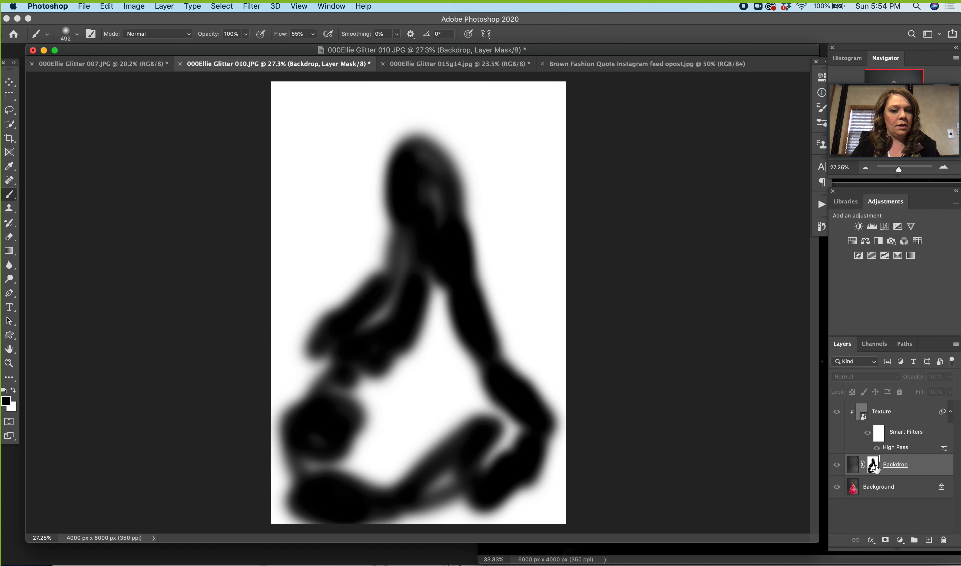
pyautogui.moveTo(434, 218)
pyautogui.mouseDown()
pyautogui.moveTo(423, 158)
pyautogui.moveTo(416, 233)
pyautogui.moveTo(392, 302)
pyautogui.moveTo(407, 272)
pyautogui.moveTo(353, 342)
pyautogui.moveTo(375, 316)
pyautogui.moveTo(447, 282)
pyautogui.moveTo(427, 315)
pyautogui.moveTo(439, 297)
pyautogui.moveTo(470, 395)
pyautogui.moveTo(515, 430)
pyautogui.moveTo(510, 458)
pyautogui.moveTo(475, 458)
pyautogui.moveTo(415, 483)
pyautogui.moveTo(459, 477)
pyautogui.moveTo(429, 463)
pyautogui.moveTo(468, 362)
pyautogui.moveTo(443, 344)
pyautogui.moveTo(382, 360)
pyautogui.moveTo(400, 345)
pyautogui.moveTo(328, 380)
pyautogui.moveTo(320, 413)
pyautogui.moveTo(362, 399)
pyautogui.moveTo(443, 328)
pyautogui.moveTo(418, 328)
pyautogui.moveTo(440, 204)
pyautogui.moveTo(424, 162)
pyautogui.moveTo(435, 259)
pyautogui.moveTo(431, 212)
pyautogui.moveTo(405, 374)
pyautogui.moveTo(443, 376)
pyautogui.moveTo(444, 385)
pyautogui.moveTo(379, 490)
pyautogui.moveTo(403, 438)
pyautogui.moveTo(405, 451)
pyautogui.moveTo(377, 448)
pyautogui.moveTo(347, 481)
pyautogui.moveTo(387, 452)
pyautogui.moveTo(313, 474)
pyautogui.moveTo(310, 441)
pyautogui.moveTo(319, 479)
pyautogui.moveTo(350, 437)
pyautogui.moveTo(393, 450)
pyautogui.moveTo(345, 494)
pyautogui.moveTo(455, 436)
pyautogui.moveTo(527, 429)
pyautogui.mouseUp()
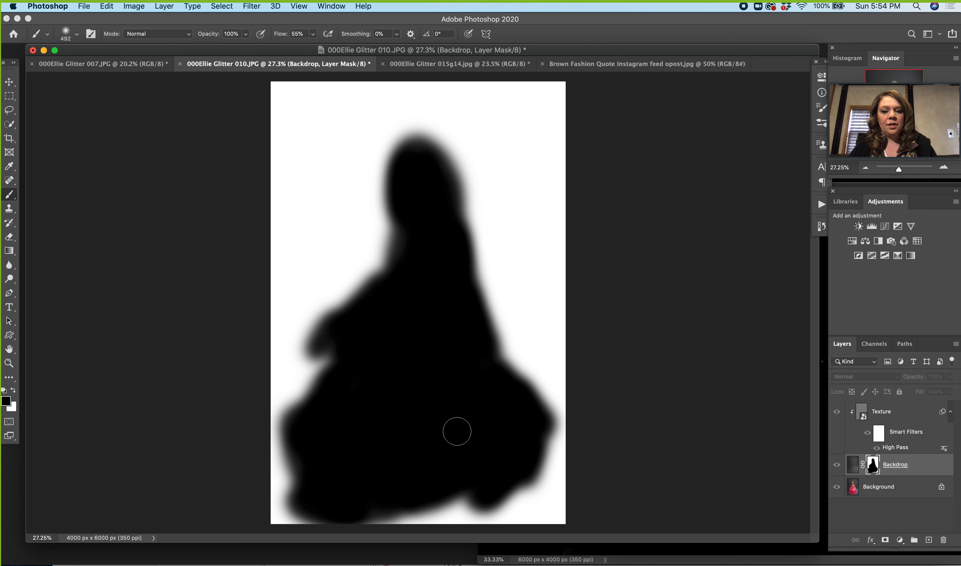
pyautogui.keyDown('alt'); pyautogui.click(873, 471); pyautogui.keyUp('alt')
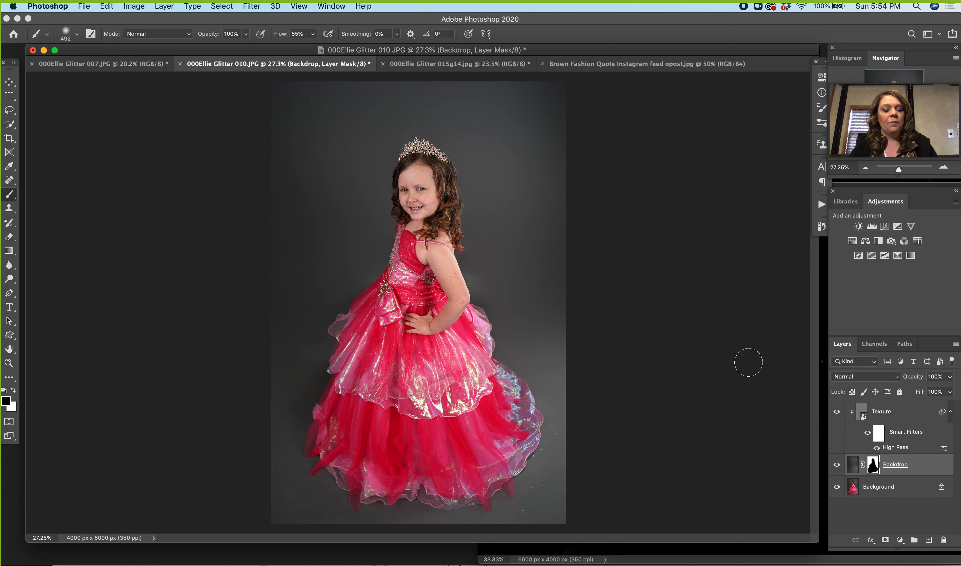
# Set the brush size to 150 px and refine the Backdrop mask along the arm's outer edge with white and black
pyautogui.moveTo(901, 168); pyautogui.dragTo(904, 168)
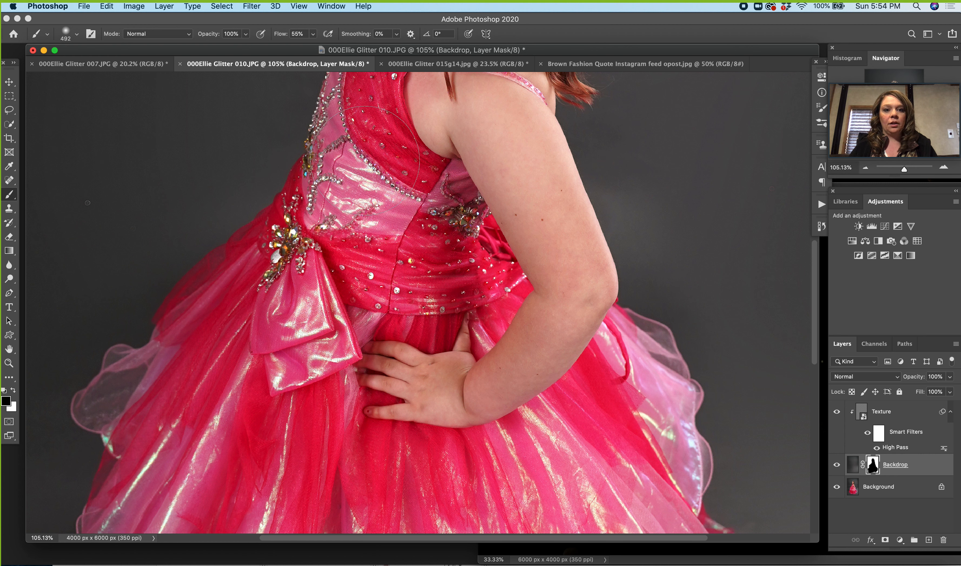
pyautogui.rightClick(587, 187)
pyautogui.write('150')
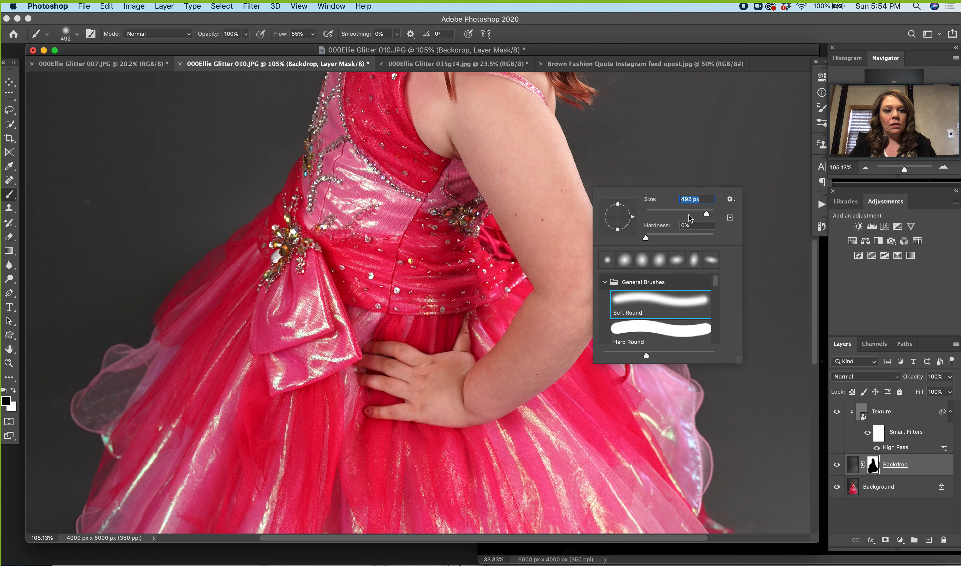
pyautogui.click(14, 390)
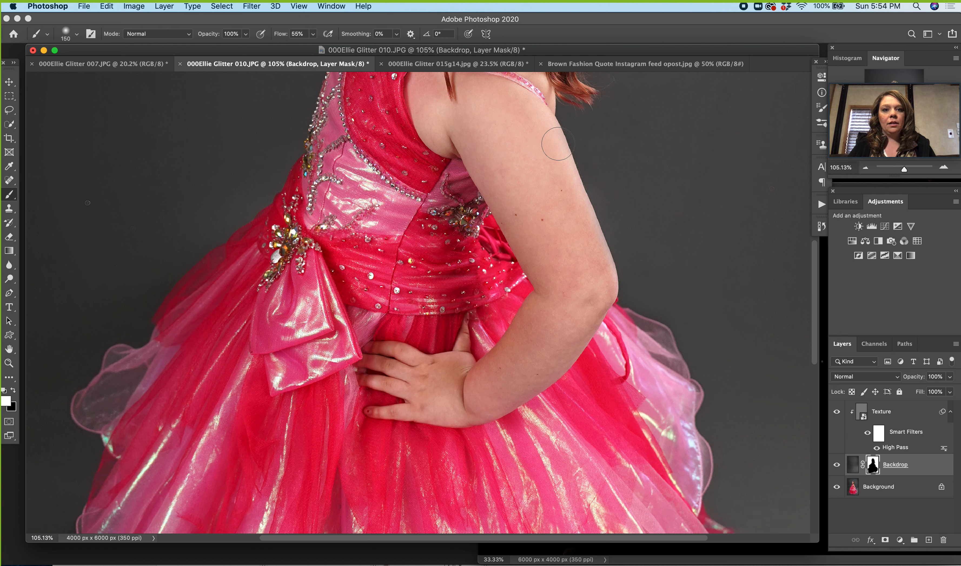
pyautogui.moveTo(584, 149)
pyautogui.mouseDown()
pyautogui.moveTo(588, 189)
pyautogui.moveTo(607, 226)
pyautogui.mouseUp()
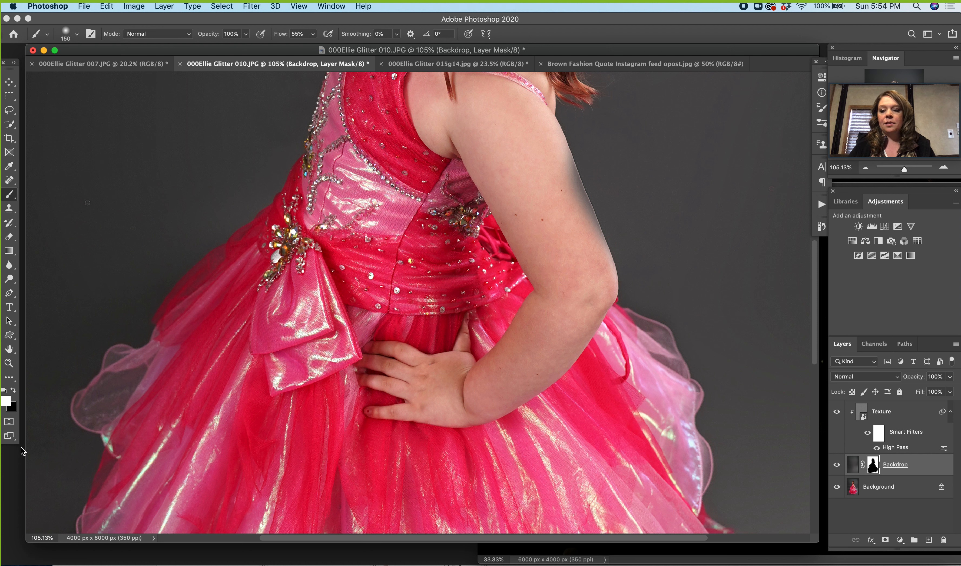
pyautogui.moveTo(564, 171)
pyautogui.mouseDown()
pyautogui.moveTo(591, 241)
pyautogui.moveTo(560, 165)
pyautogui.mouseUp()
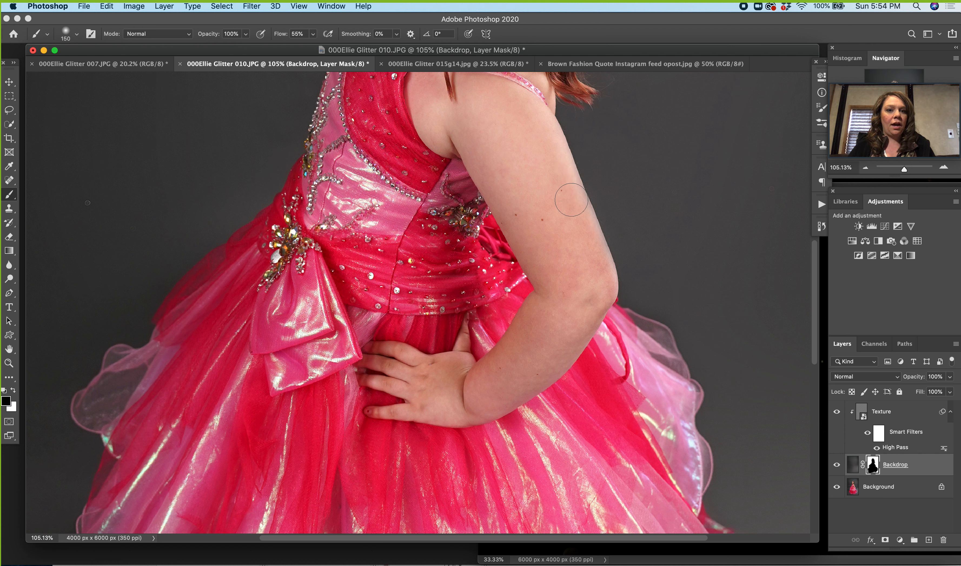
# View the Backdrop mask alone, paint the gray remnants beside the arm and skirt white, and return to the image
pyautogui.moveTo(895, 138)
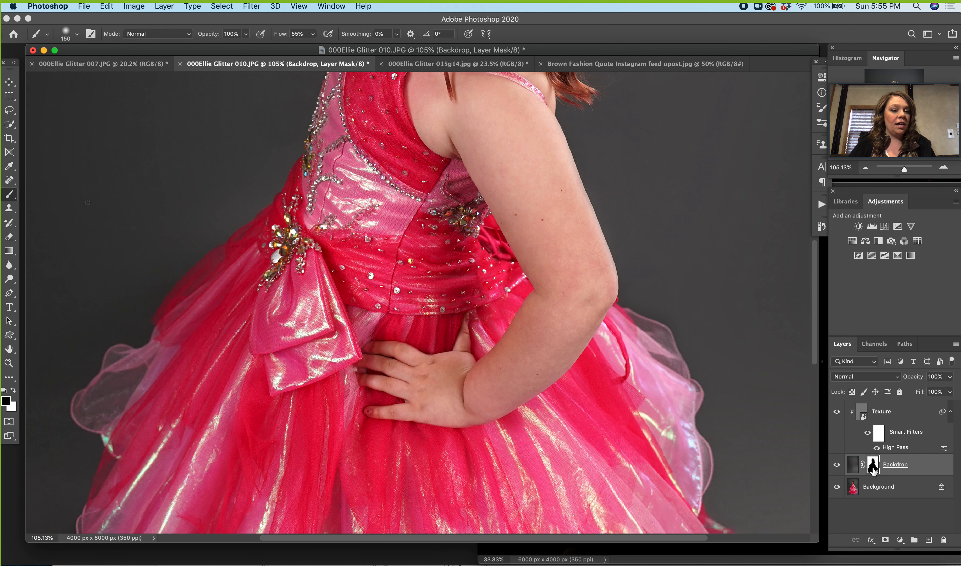
pyautogui.keyDown('alt'); pyautogui.click(873, 465); pyautogui.keyUp('alt')
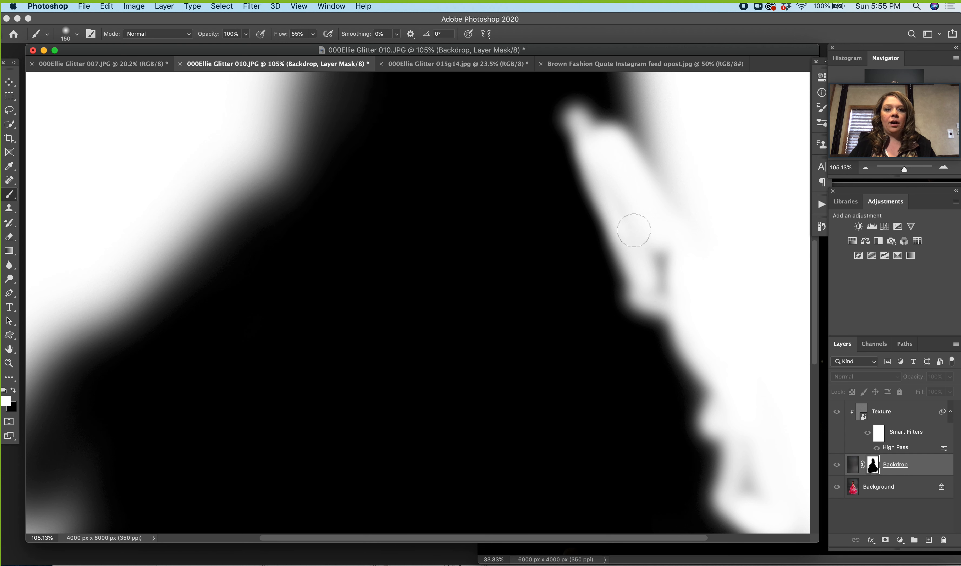
pyautogui.moveTo(638, 144)
pyautogui.mouseDown()
pyautogui.moveTo(669, 285)
pyautogui.moveTo(719, 229)
pyautogui.moveTo(775, 364)
pyautogui.moveTo(757, 466)
pyautogui.moveTo(755, 437)
pyautogui.mouseUp()
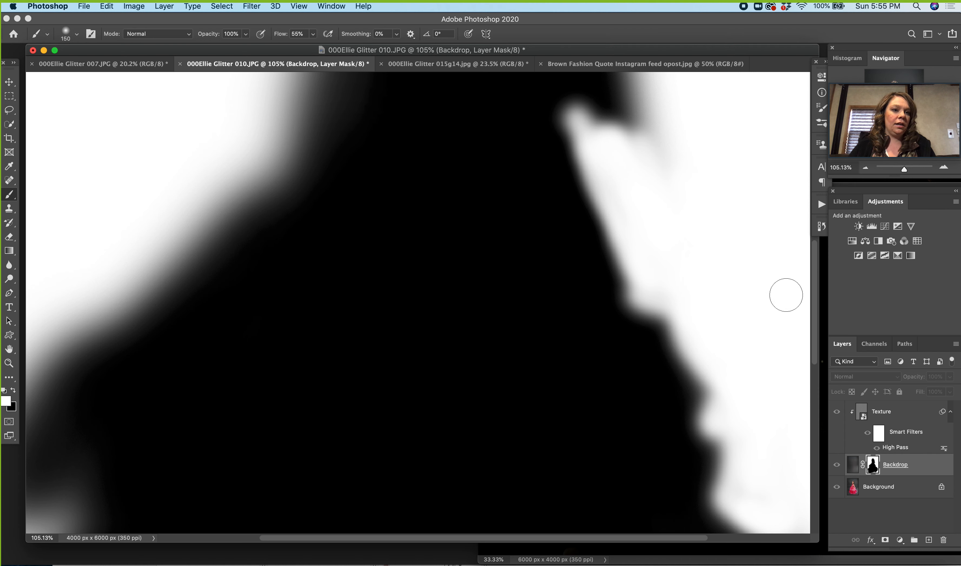
pyautogui.keyDown('alt'); pyautogui.click(874, 466); pyautogui.keyUp('alt')
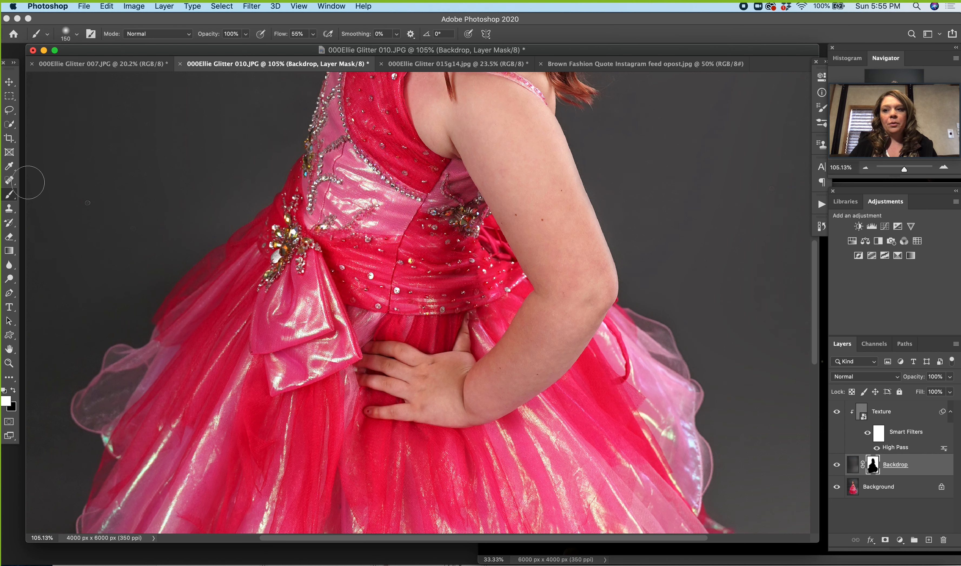
# Try repositioning the Texture layer over the Backdrop layer and undo the move
pyautogui.press('v')
pyautogui.moveTo(495, 320)
pyautogui.mouseDown()
pyautogui.moveTo(622, 390)
pyautogui.moveTo(641, 460)
pyautogui.moveTo(632, 457)
pyautogui.mouseUp()
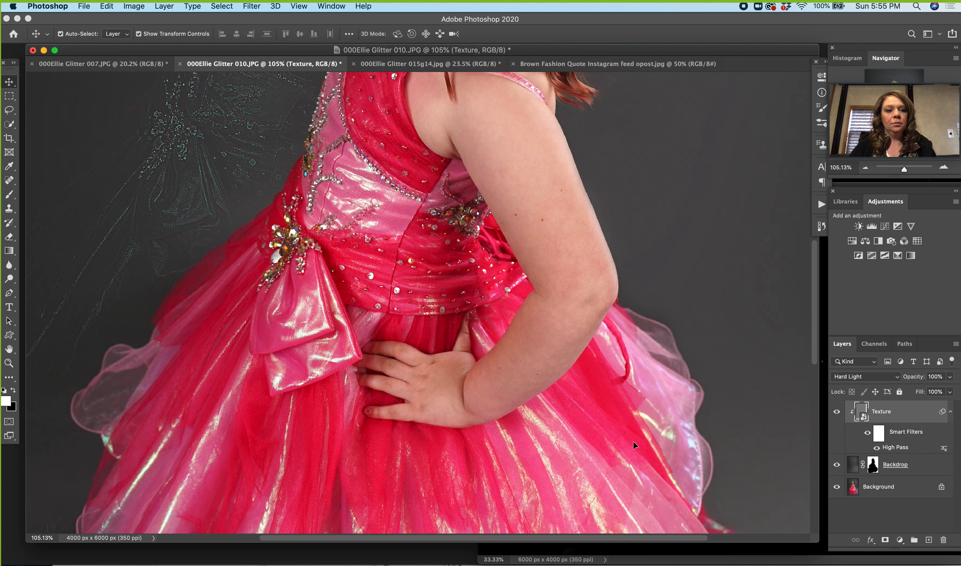
pyautogui.click(107, 6)
pyautogui.click(115, 19)
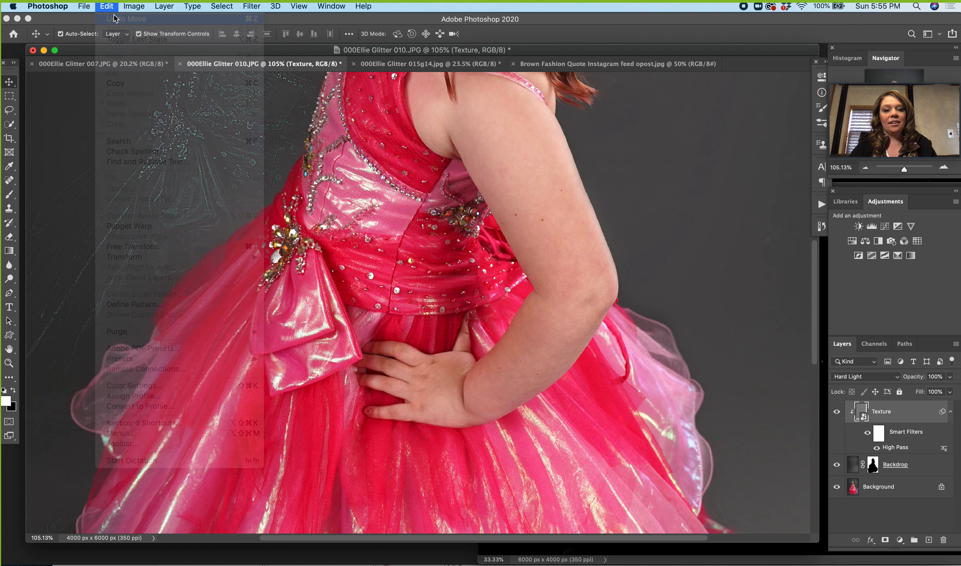
# Set the brush size to 198 px and paint white on the Backdrop mask around the dress train's outer edge
pyautogui.moveTo(884, 83)
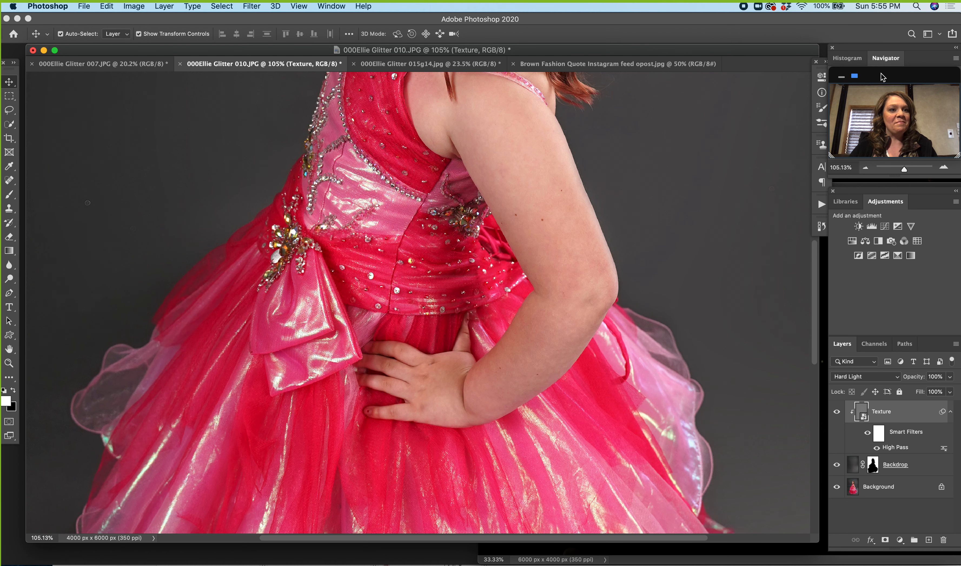
pyautogui.moveTo(883, 83); pyautogui.dragTo(905, 114)
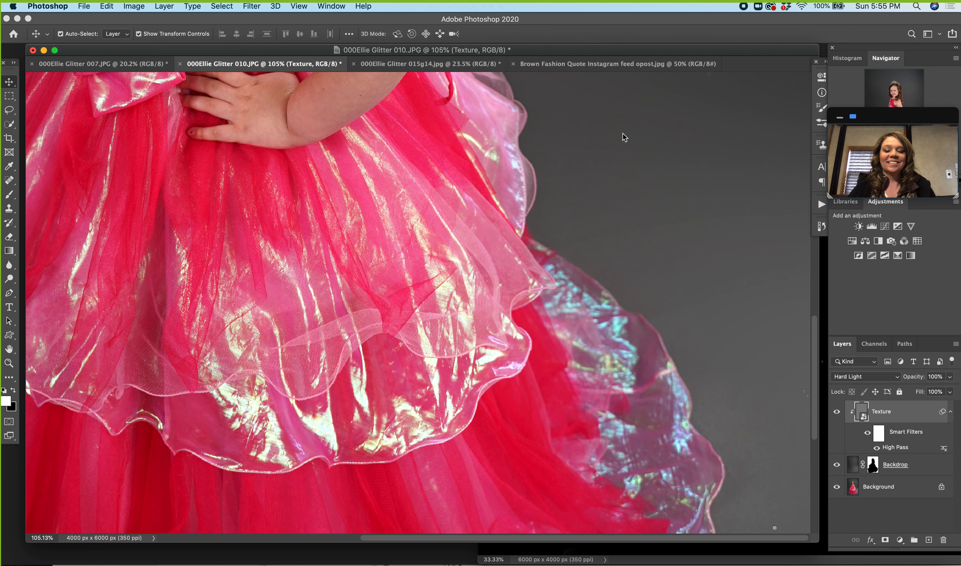
pyautogui.click(873, 466)
pyautogui.press('b')
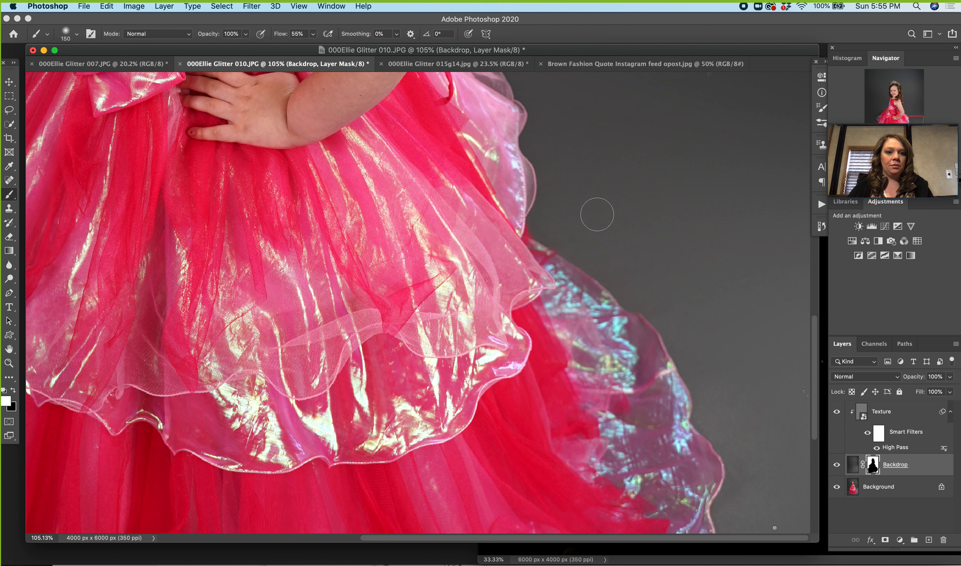
pyautogui.rightClick(687, 250)
pyautogui.moveTo(793, 273); pyautogui.dragTo(797, 273)
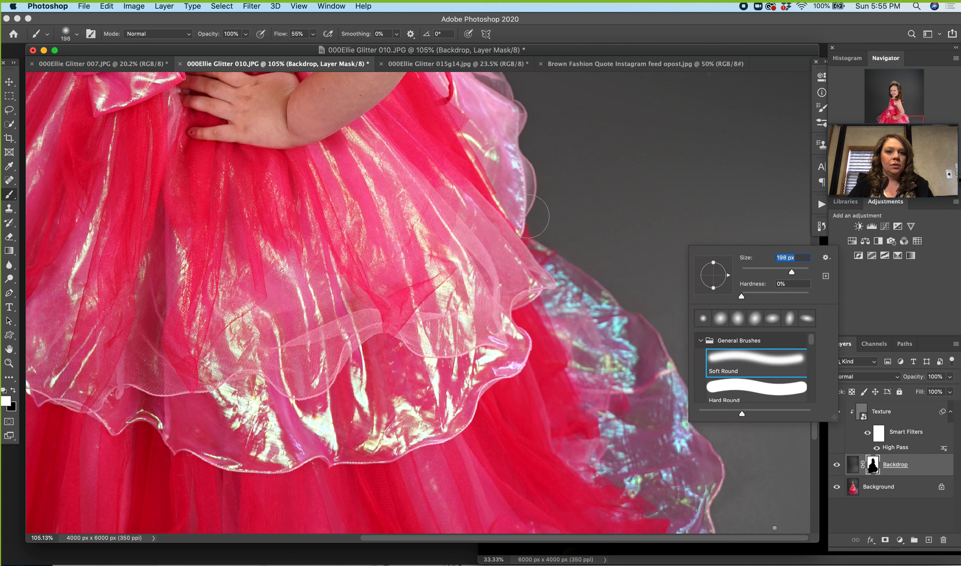
pyautogui.press('Return')
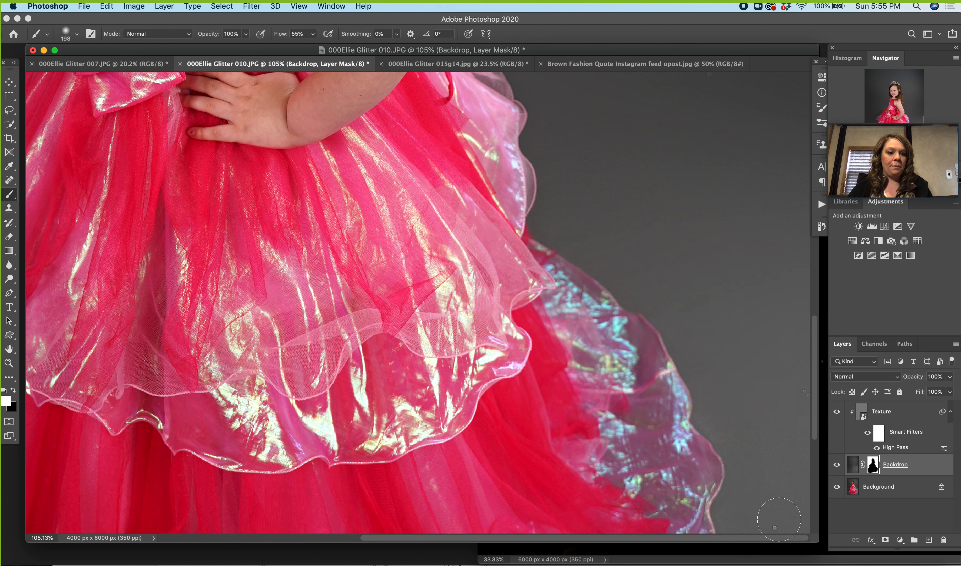
# Refine the Backdrop mask around the girl's tiara, hair and shoulders with the white and black brush
pyautogui.moveTo(883, 118)
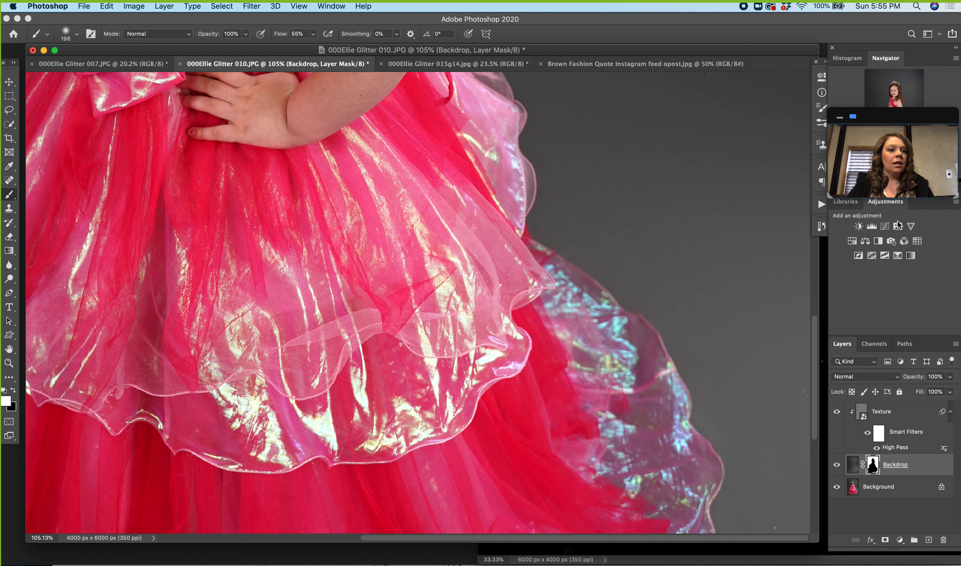
pyautogui.moveTo(898, 99); pyautogui.dragTo(897, 88)
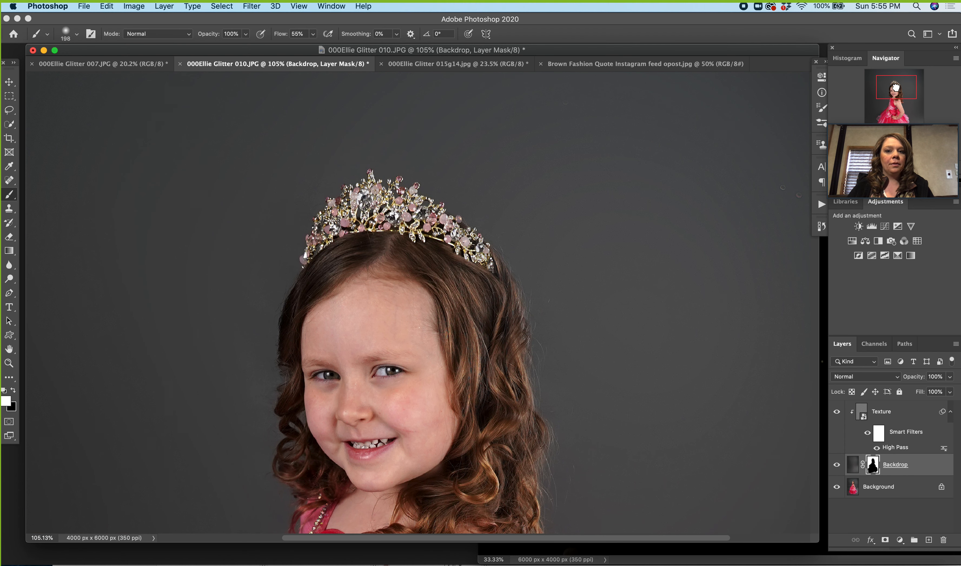
pyautogui.scroll(-3, 593, 387)
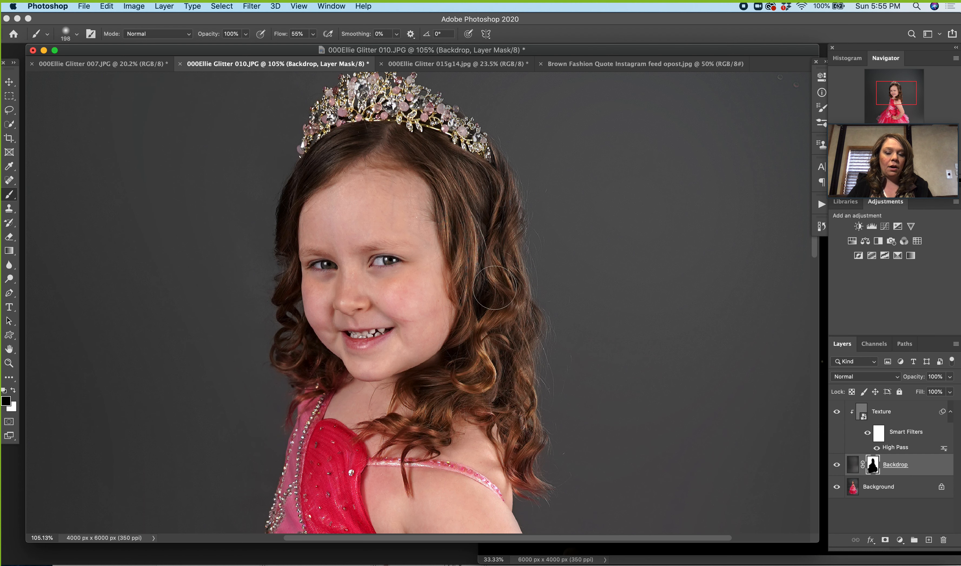
pyautogui.scroll(2, 464, 144)
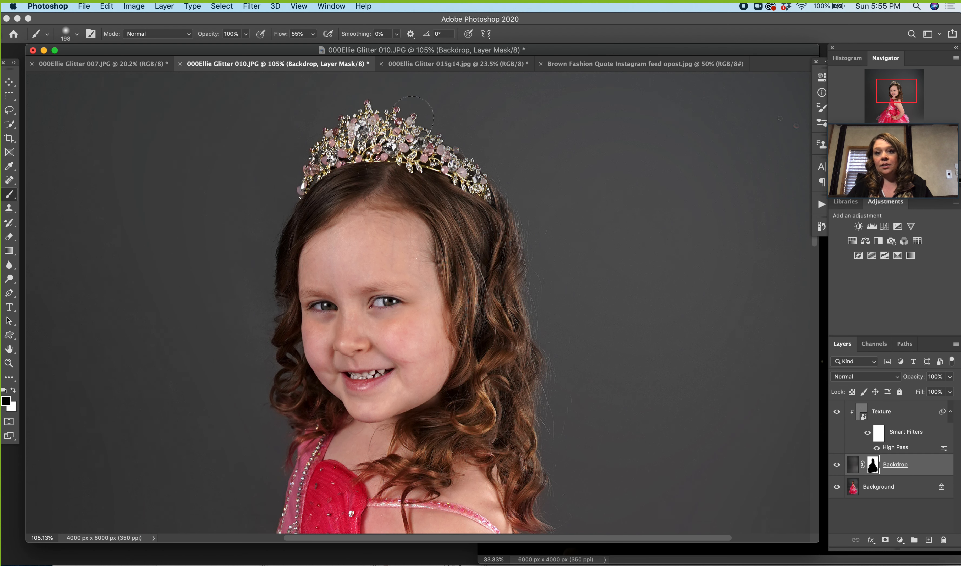
pyautogui.scroll(4, 442, 135)
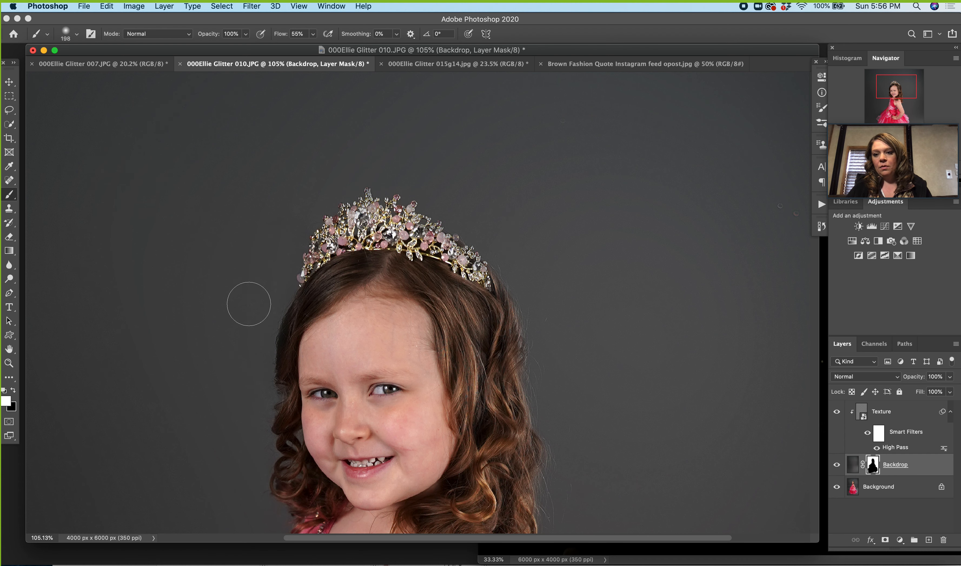
pyautogui.scroll(-10, 301, 310)
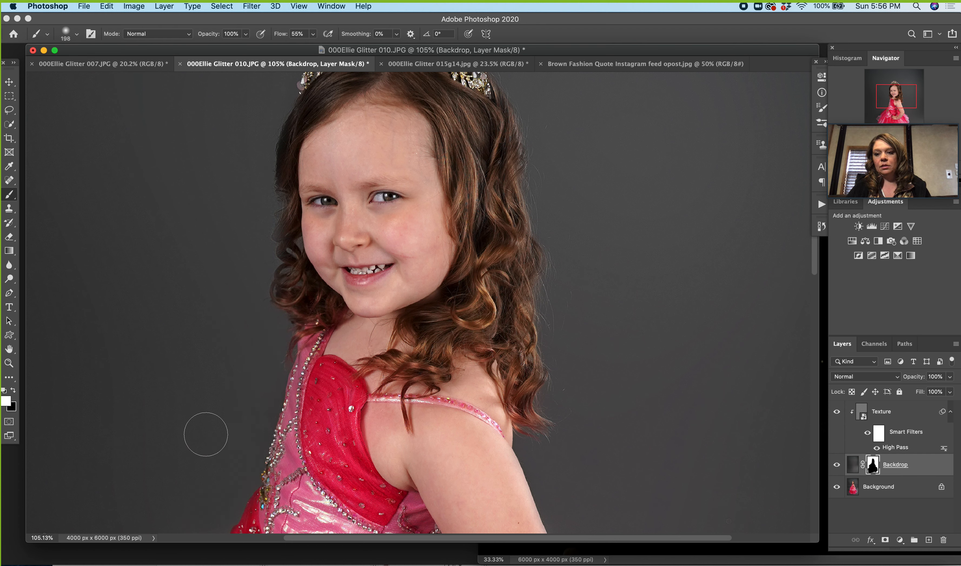
# View the Backdrop mask alone, paint the gray remnants around the head, hair and shoulders white, and return to the image
pyautogui.keyDown('alt'); pyautogui.click(872, 467); pyautogui.keyUp('alt')
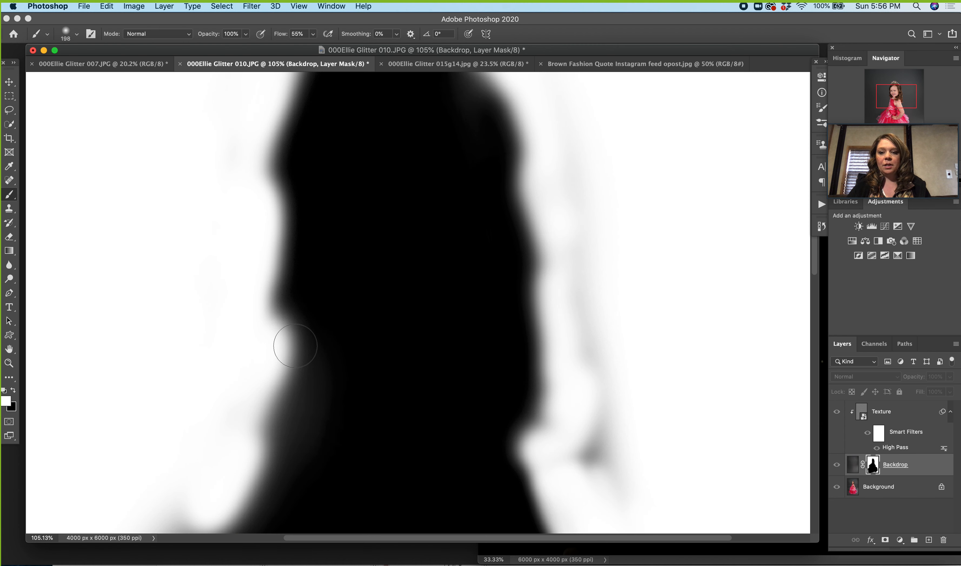
pyautogui.moveTo(893, 117); pyautogui.dragTo(892, 81)
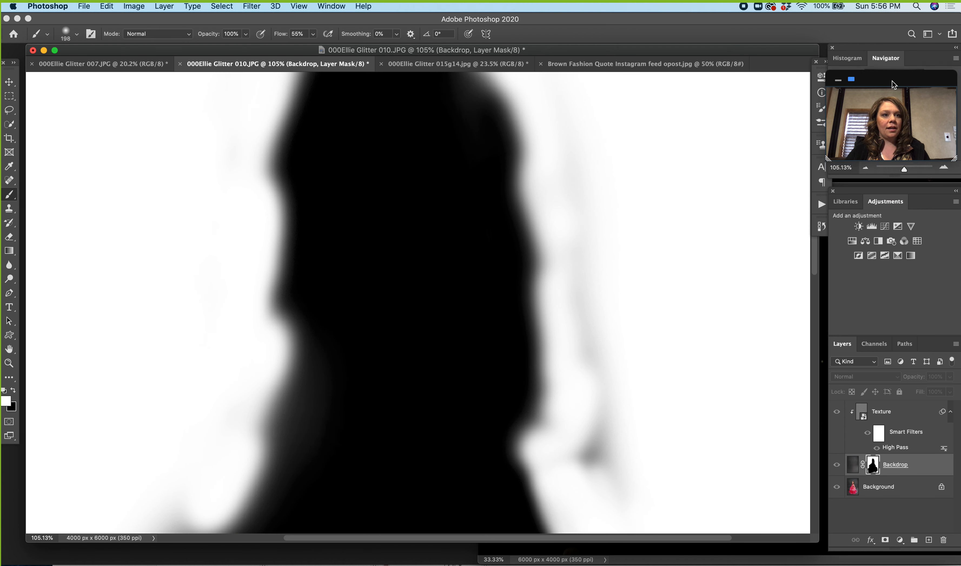
pyautogui.moveTo(904, 169); pyautogui.dragTo(903, 173)
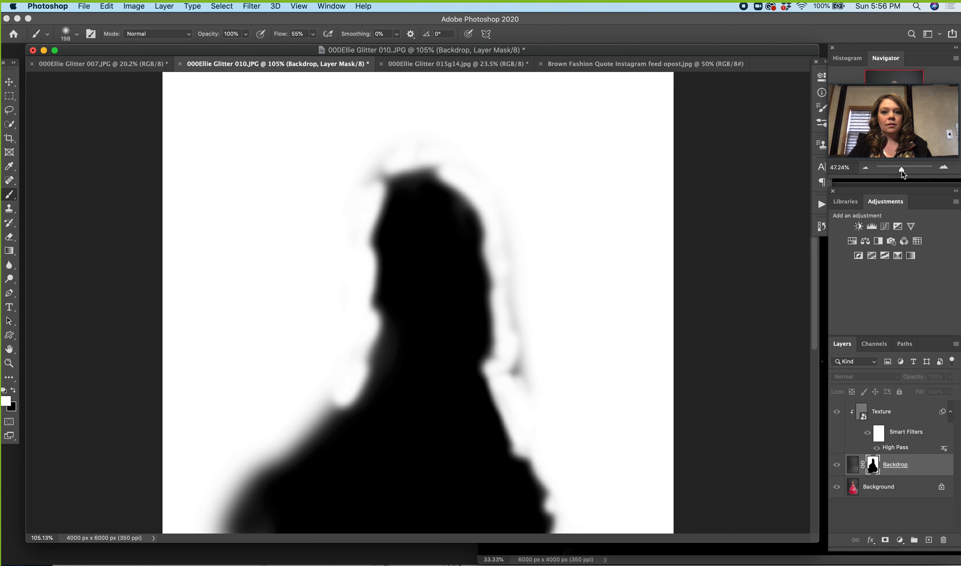
pyautogui.moveTo(522, 348)
pyautogui.mouseDown()
pyautogui.moveTo(522, 372)
pyautogui.moveTo(530, 369)
pyautogui.moveTo(523, 302)
pyautogui.moveTo(515, 316)
pyautogui.moveTo(516, 288)
pyautogui.mouseUp()
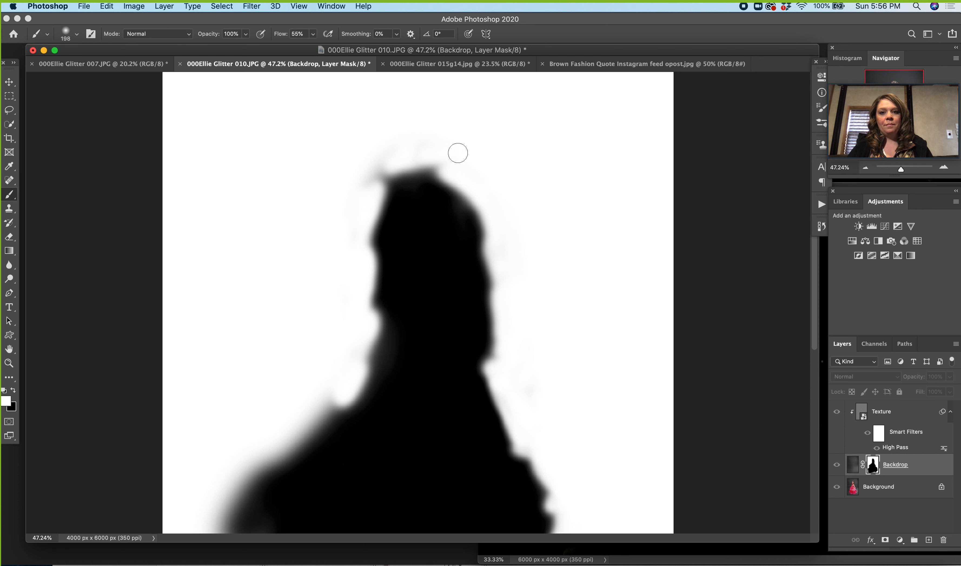
pyautogui.moveTo(394, 153)
pyautogui.mouseDown()
pyautogui.moveTo(368, 181)
pyautogui.moveTo(380, 152)
pyautogui.mouseUp()
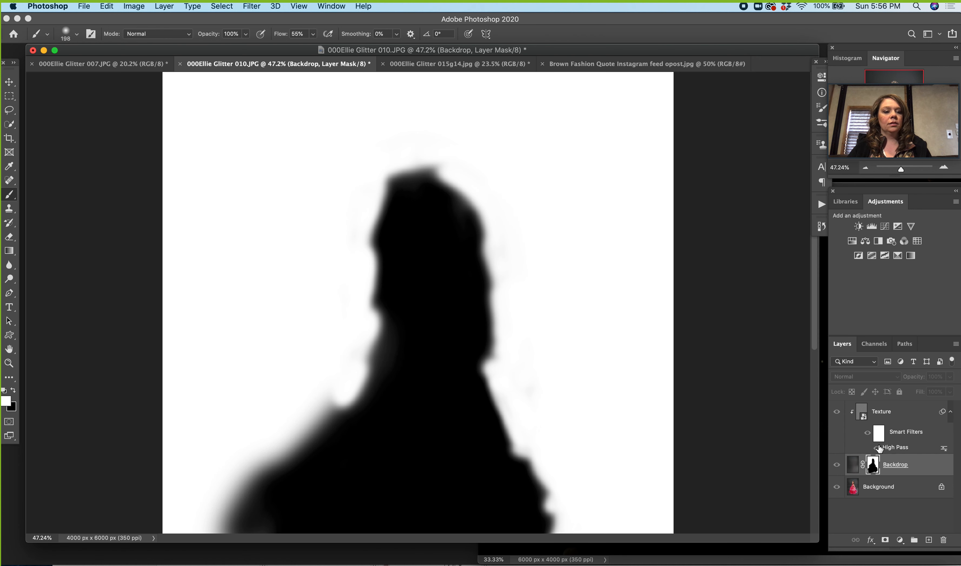
pyautogui.keyDown('alt'); pyautogui.click(873, 464); pyautogui.keyUp('alt')
# Set the brush size to 460 px, paint the gray remnants around the skirt and bodice white on the isolated Backdrop mask, and return to the image
pyautogui.scroll(-4, 387, 427)
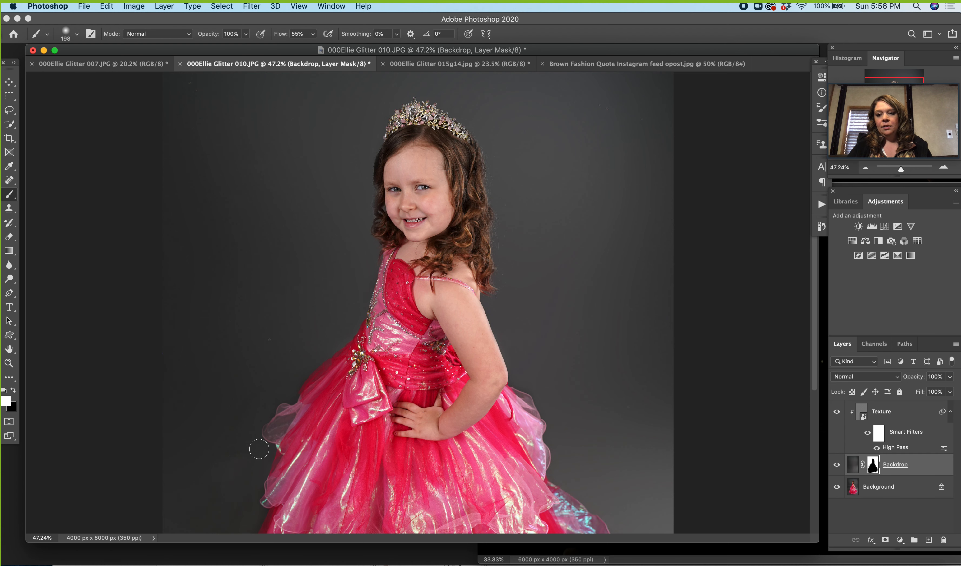
pyautogui.scroll(-5, 263, 480)
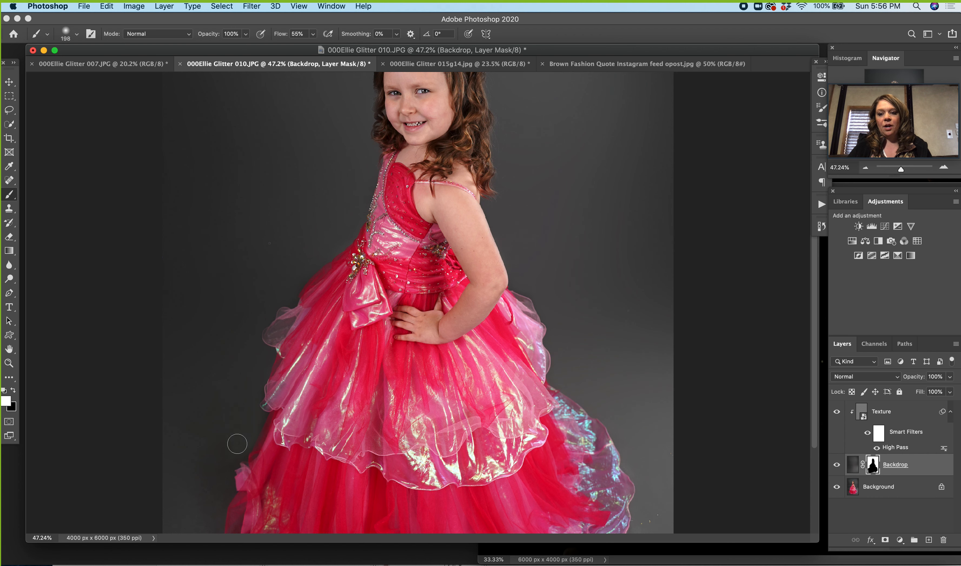
pyautogui.scroll(-8, 244, 469)
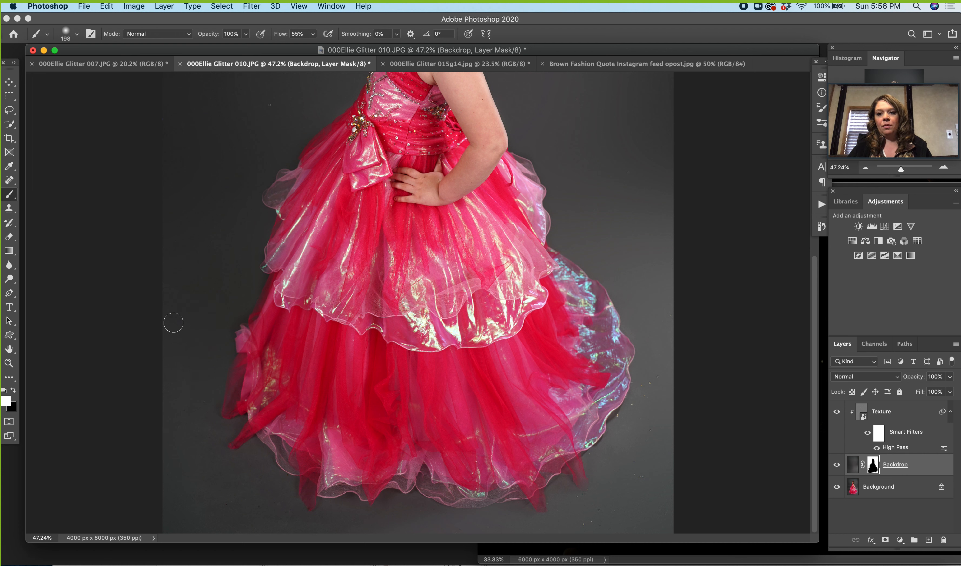
pyautogui.rightClick(217, 317)
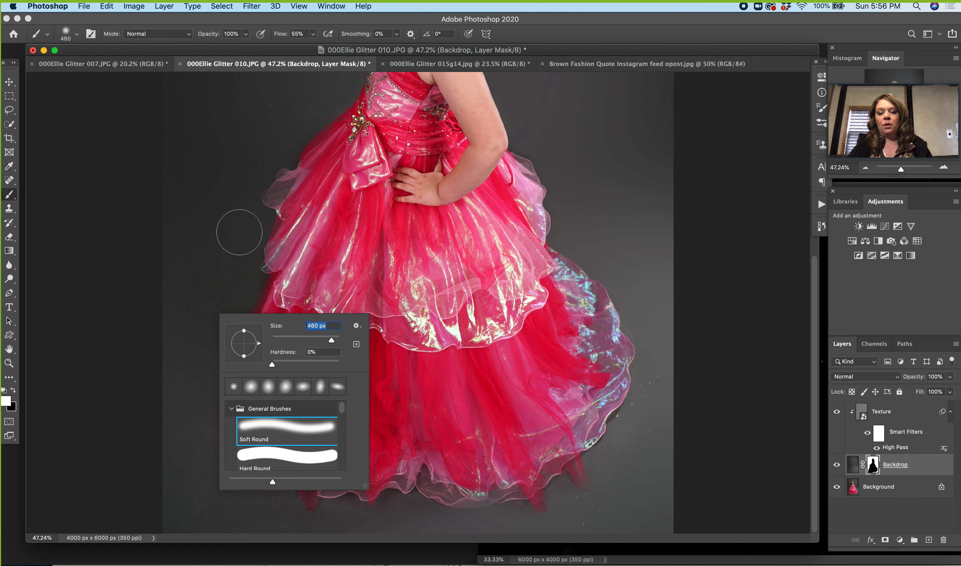
pyautogui.press('Return')
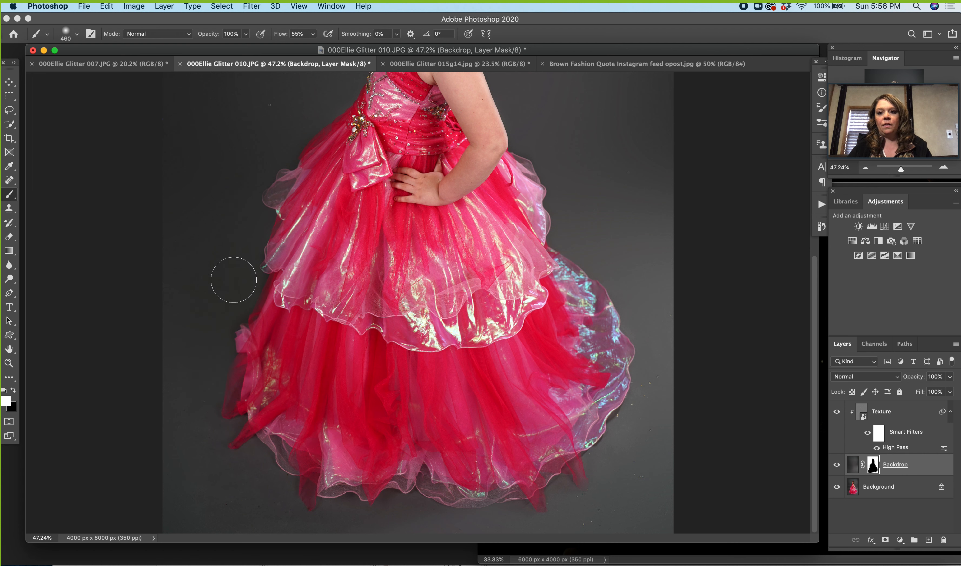
pyautogui.keyDown('alt'); pyautogui.click(874, 468); pyautogui.keyUp('alt')
pyautogui.moveTo(167, 385)
pyautogui.mouseDown()
pyautogui.moveTo(201, 376)
pyautogui.moveTo(171, 427)
pyautogui.moveTo(226, 202)
pyautogui.moveTo(268, 123)
pyautogui.mouseUp()
pyautogui.scroll(5, 272, 128)
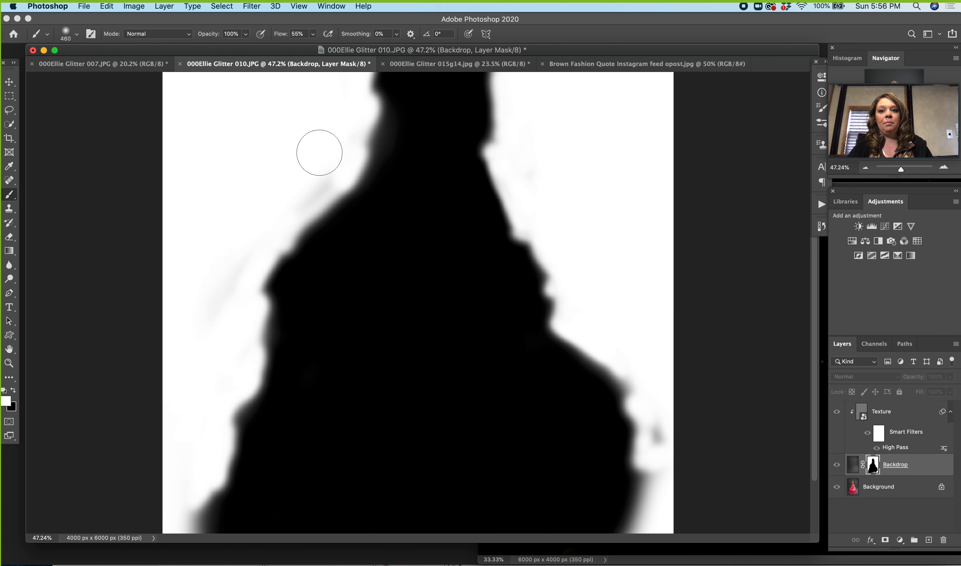
pyautogui.scroll(1, 592, 386)
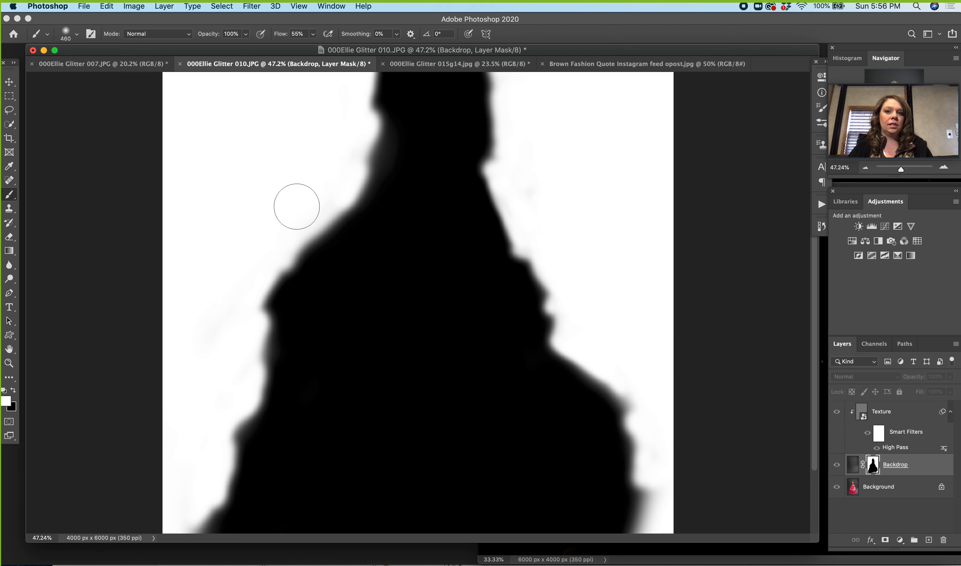
pyautogui.scroll(10, 305, 208)
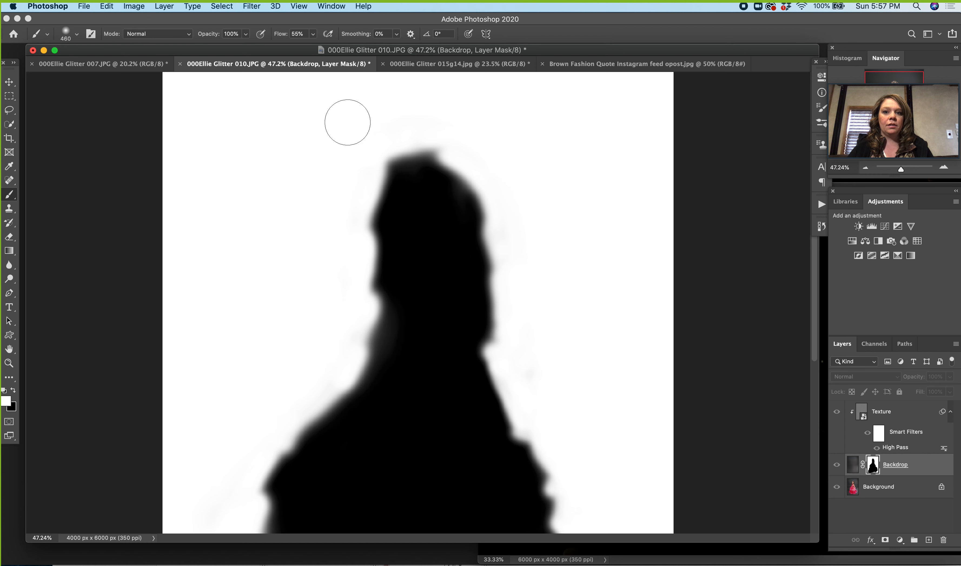
pyautogui.keyDown('alt'); pyautogui.click(872, 469); pyautogui.keyUp('alt')
# Switch the foreground color to black and set the soft round brush size to 51 px at the girl's hair
pyautogui.scroll(-5, 391, 300)
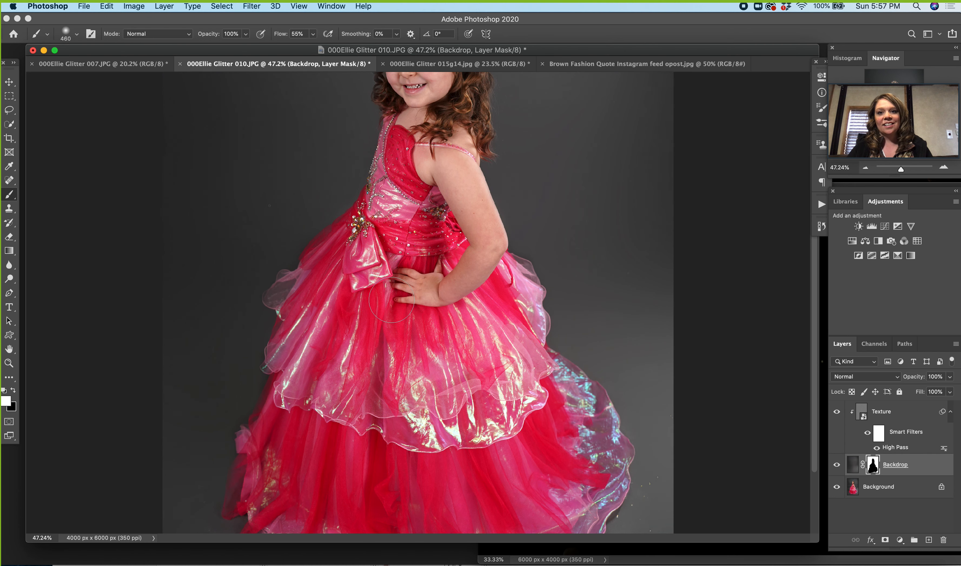
pyautogui.scroll(3, 392, 300)
pyautogui.scroll(4, 393, 298)
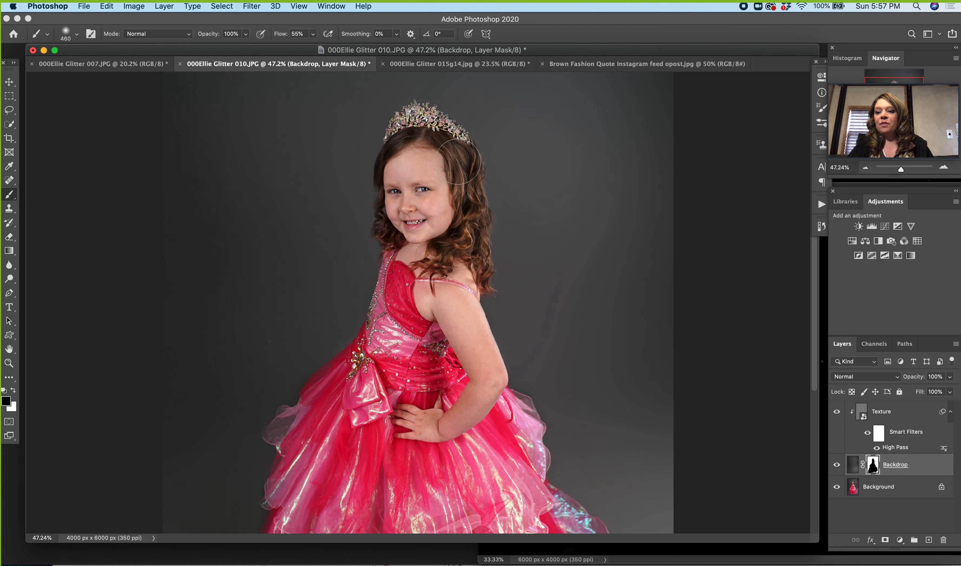
pyautogui.rightClick(432, 192)
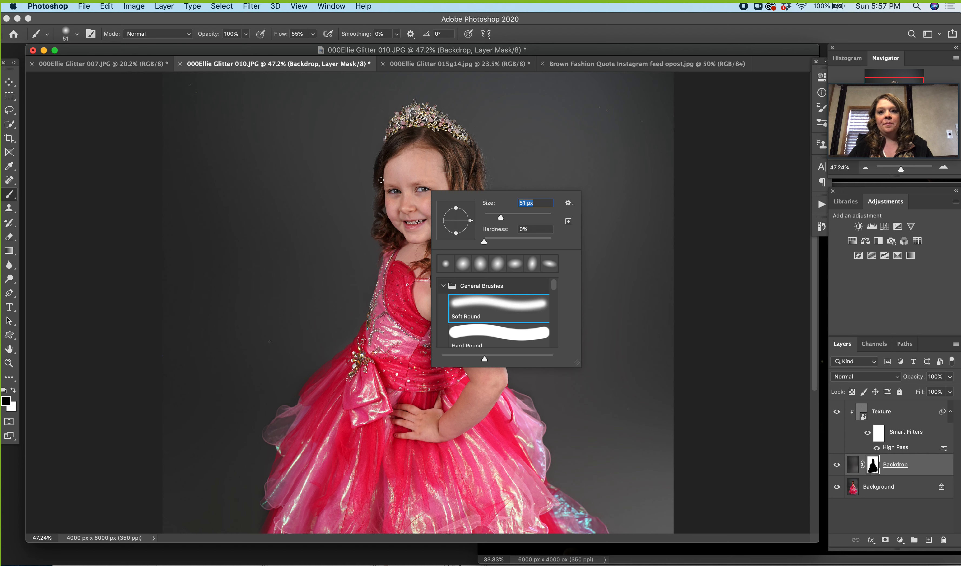
pyautogui.press('Return')
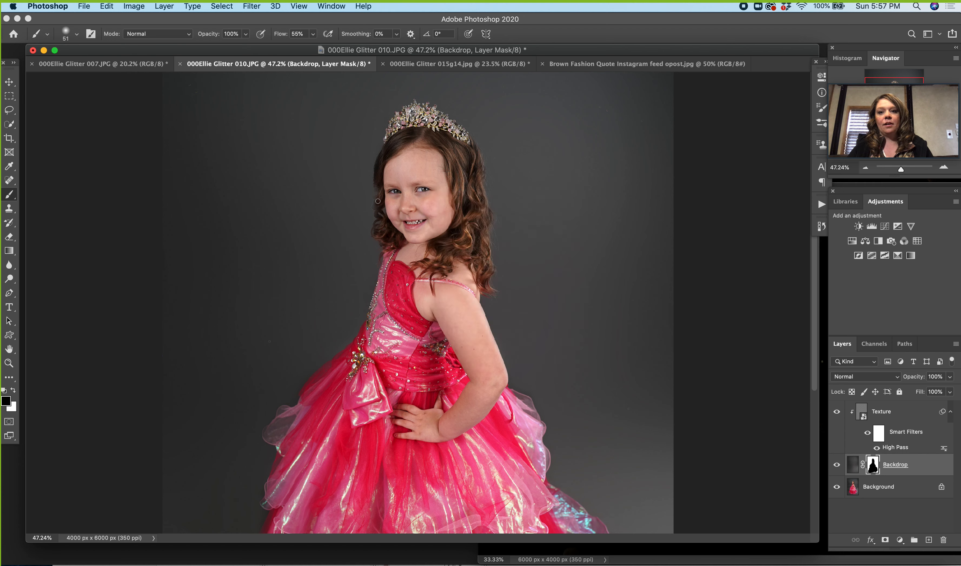
# Flatten the Texture and Backdrop layers into the Background and show the whole portrait
pyautogui.click(169, 8)
pyautogui.click(217, 427)
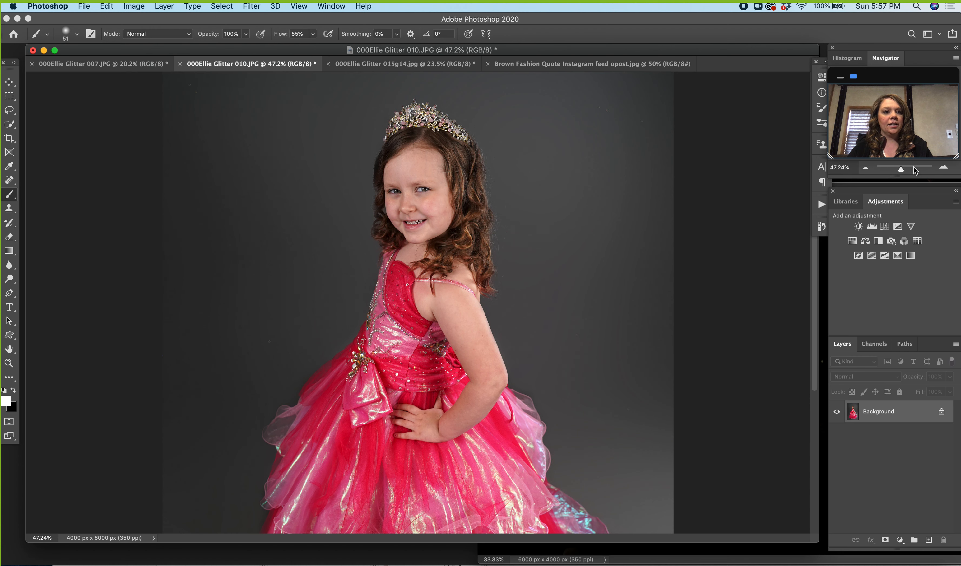
pyautogui.moveTo(896, 166); pyautogui.dragTo(899, 169)
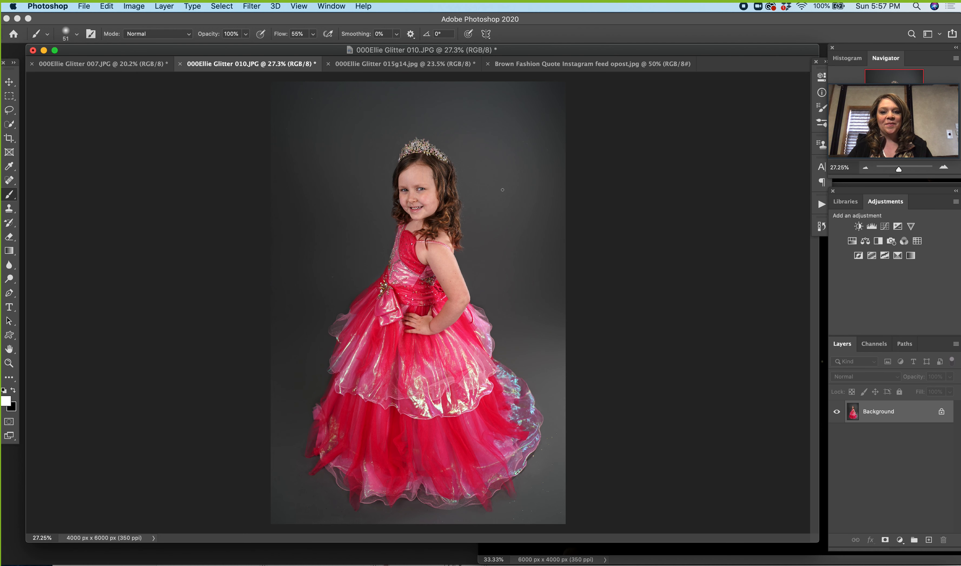